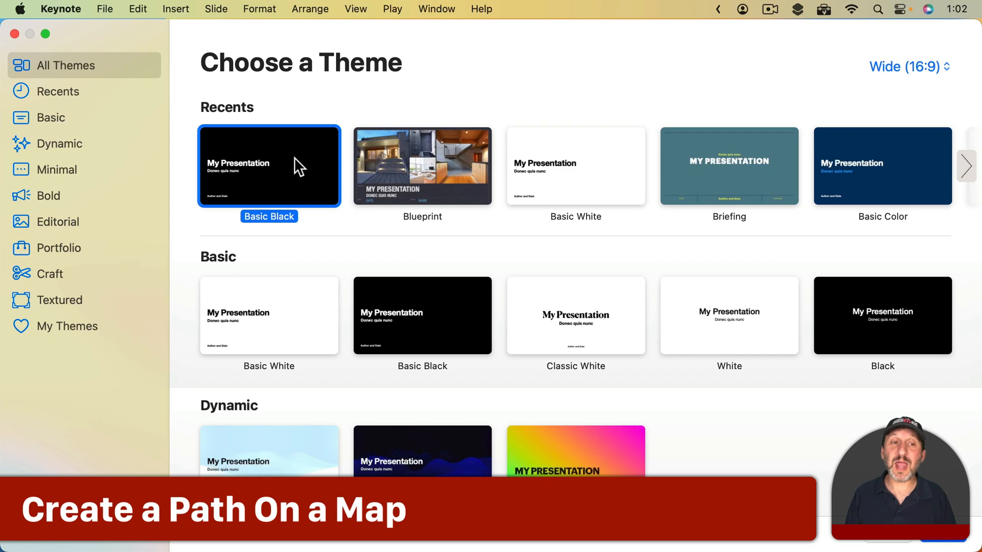
Step: Delete all the placeholder text boxes from the title slide to leave it blank
left_click_drag(237, 170, 423, 469)
key("BackSpace")
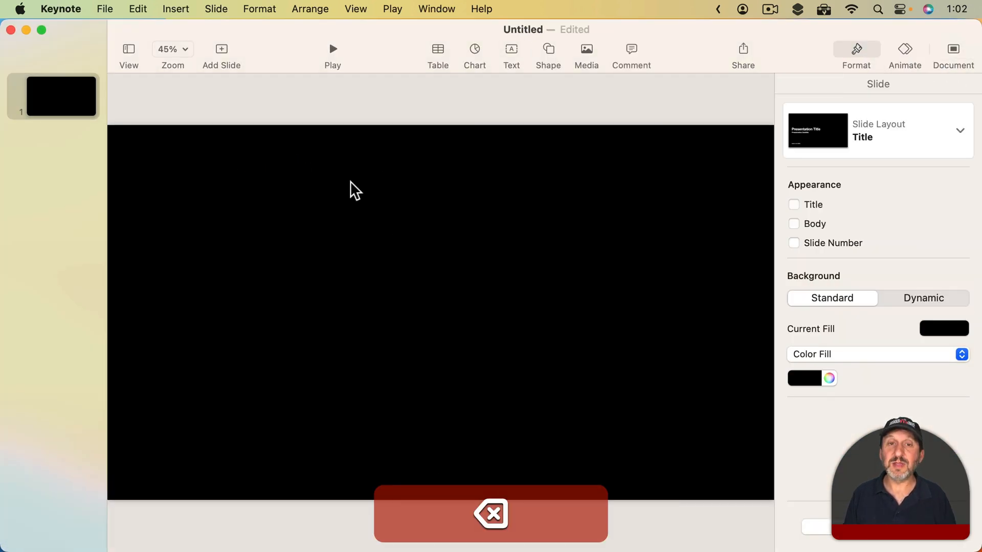
Step: Add map.png from the desktop to the blank slide and resize it to cover the whole slide
left_click_drag(775, 39, 704, 34)
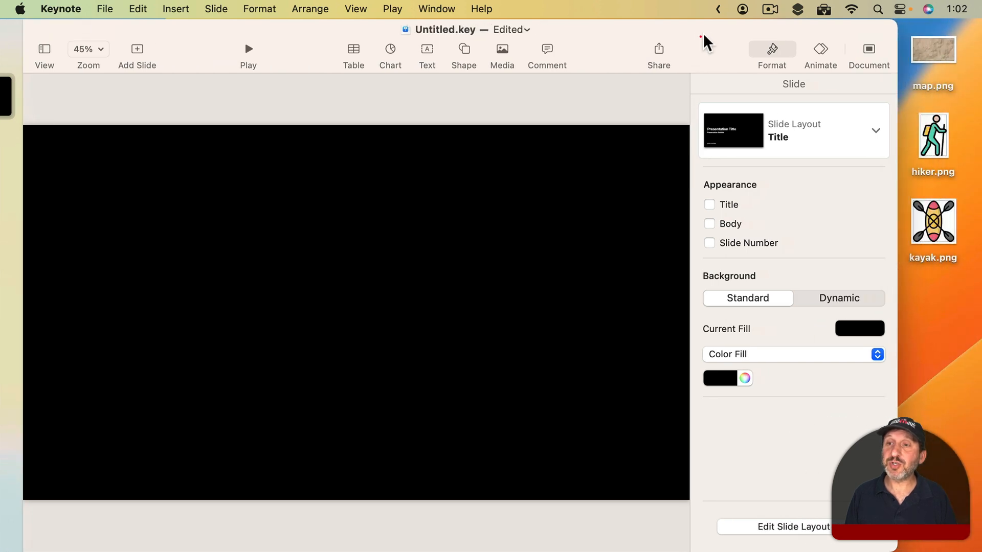
left_click_drag(914, 59, 390, 248)
left_click_drag(197, 48, 285, 40)
left_click_drag(324, 162, 226, 189)
left_click_drag(657, 427, 783, 493)
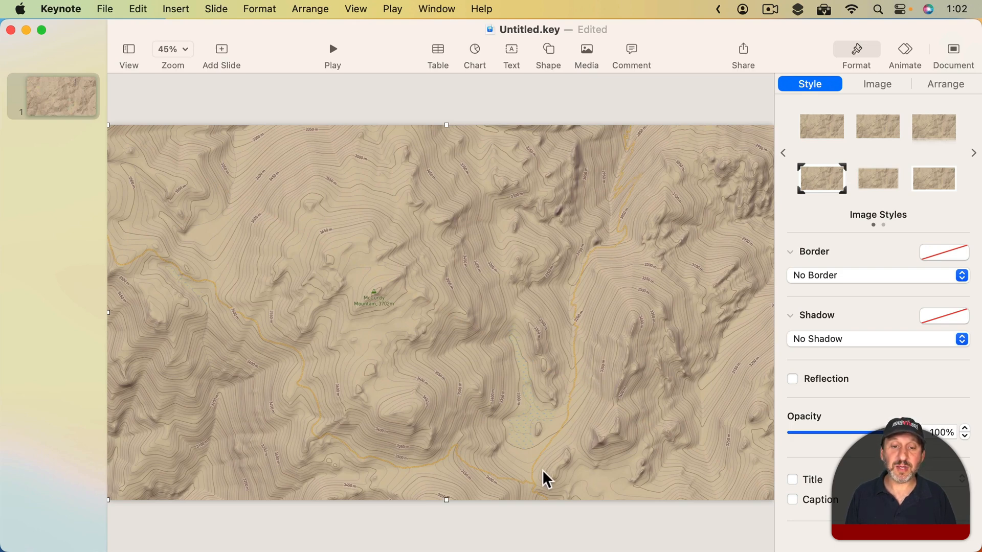
left_click(617, 256)
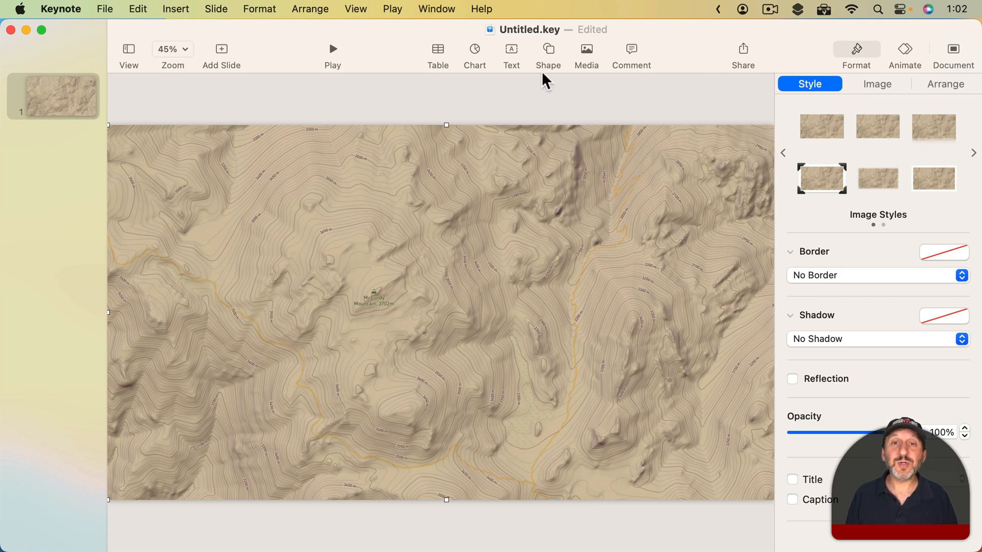
Step: Start a Pen path on the eastern trail beside the 3050 m label and trace it through the hairpin bend
left_click(549, 50)
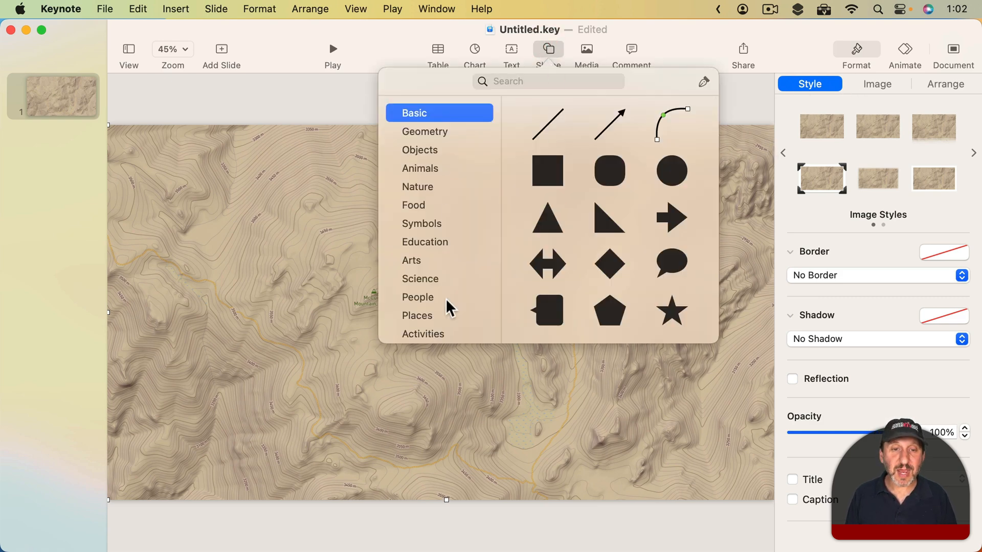
left_click(704, 82)
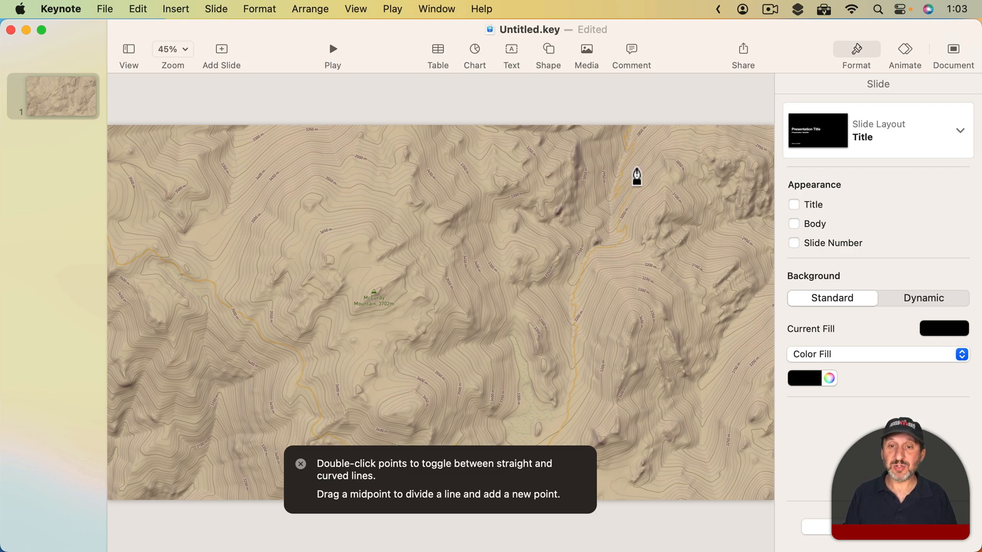
scroll(635, 175, "up", 10)
scroll(636, 176, "up", 1)
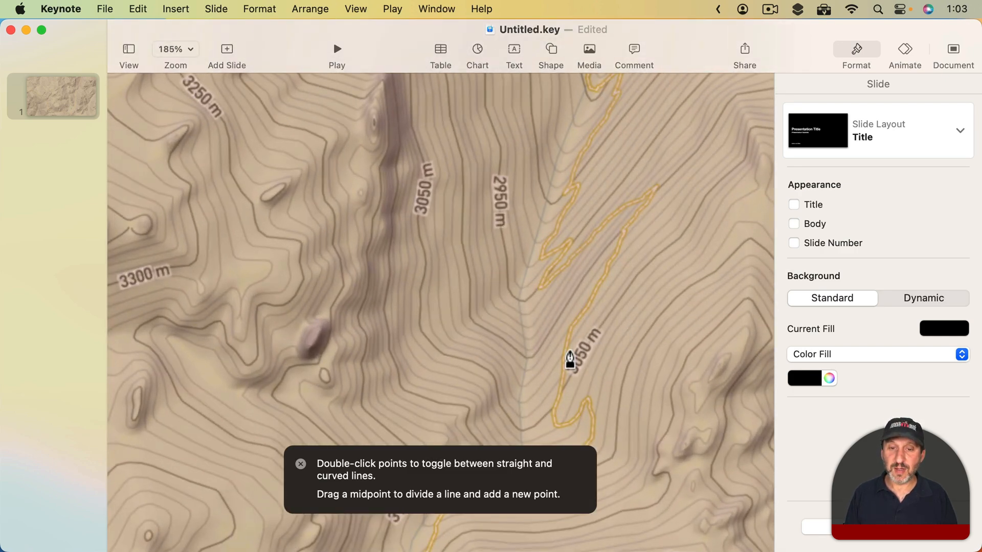
left_click(581, 317)
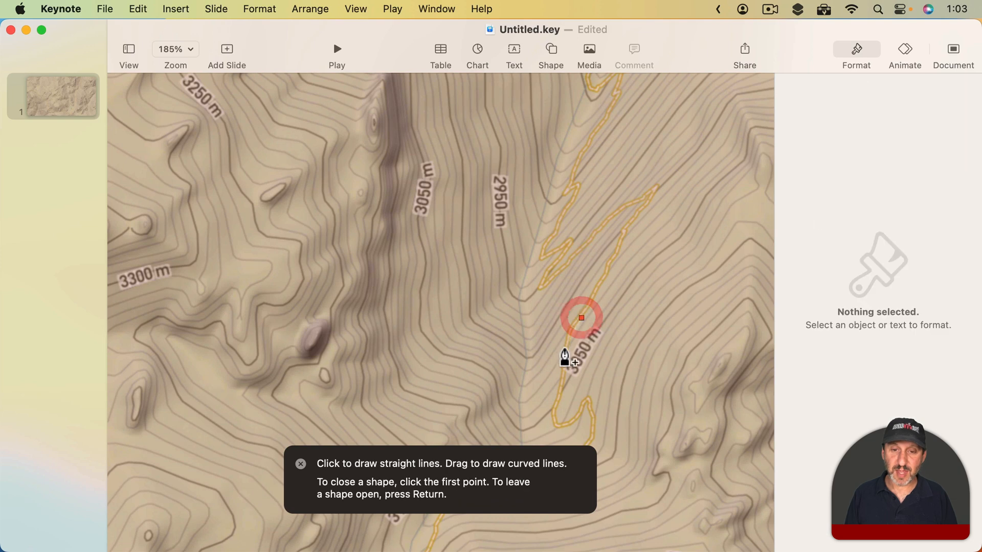
left_click(563, 381)
left_click(561, 425)
left_click(591, 398)
left_click(592, 432)
Step: Continue the path south along the eastern trail, past the 3200 m label, to just above the junction with the western trail
scroll(588, 436, "down", 10)
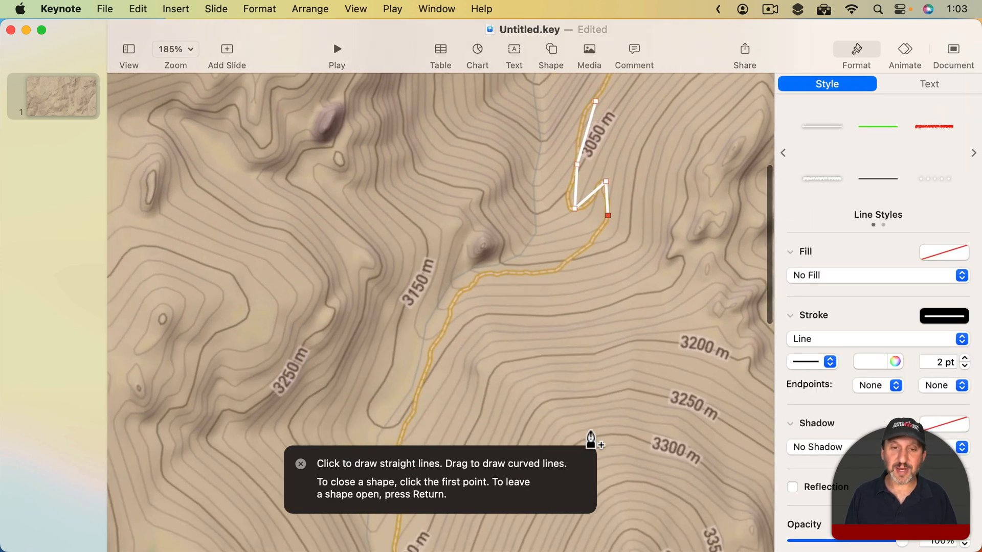
left_click(569, 236)
left_click(500, 237)
left_click(469, 259)
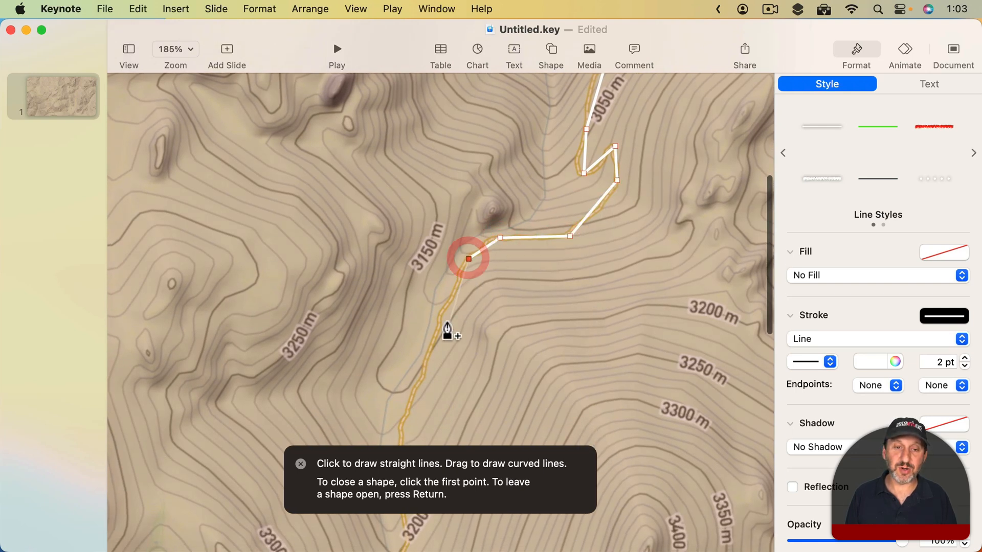
left_click(425, 364)
scroll(424, 368, "down", 8)
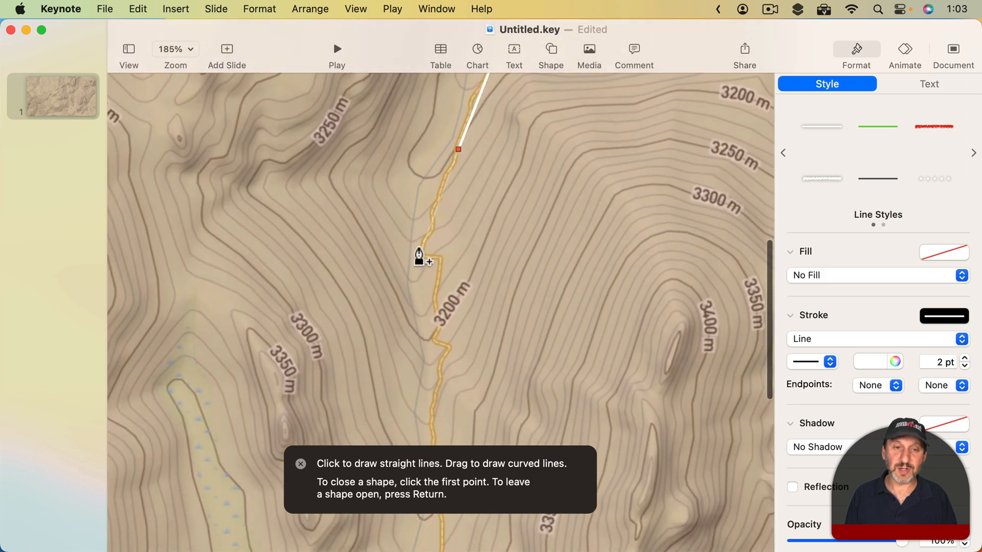
left_click(424, 251)
left_click(443, 262)
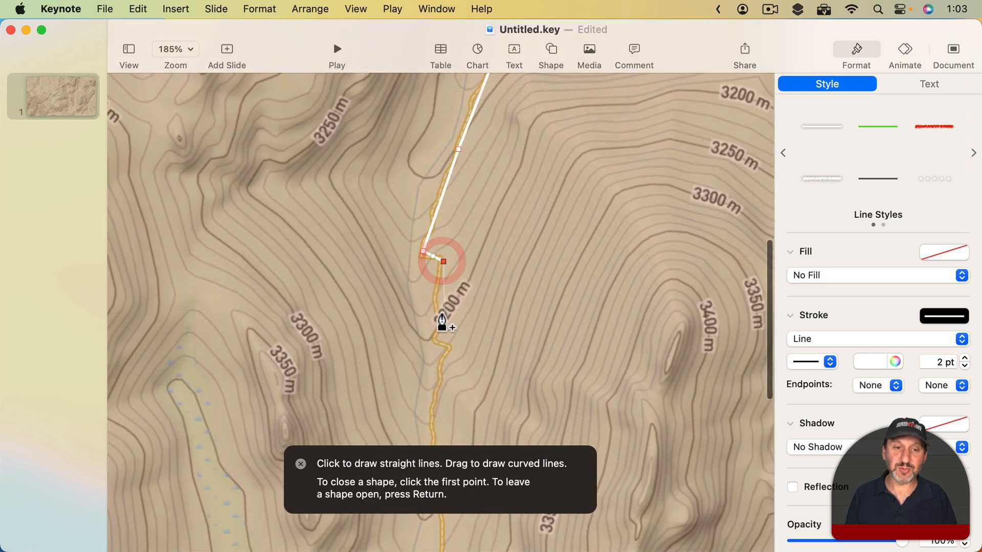
left_click(436, 337)
left_click(454, 351)
scroll(453, 355, "down", 5)
left_click(463, 267)
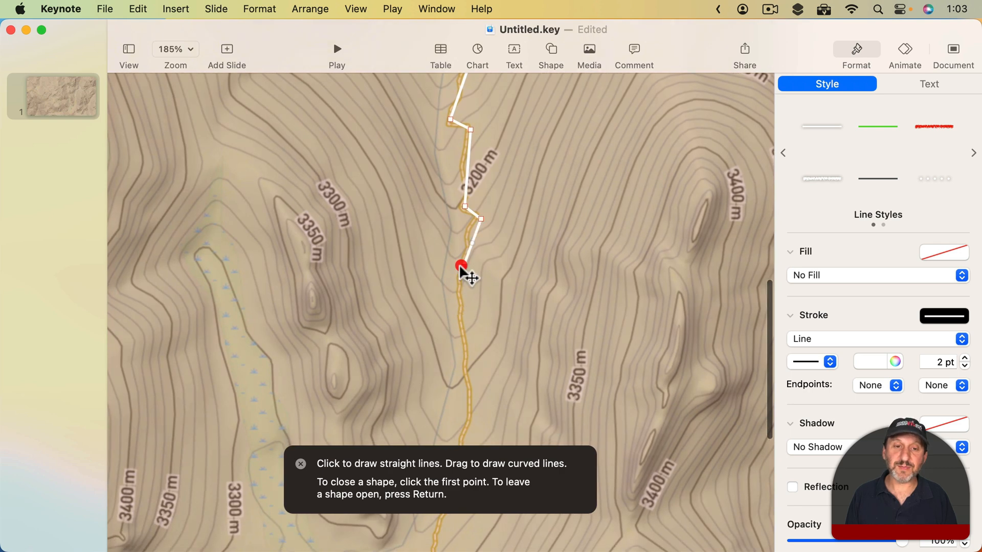
left_click(465, 339)
scroll(464, 342, "down", 8)
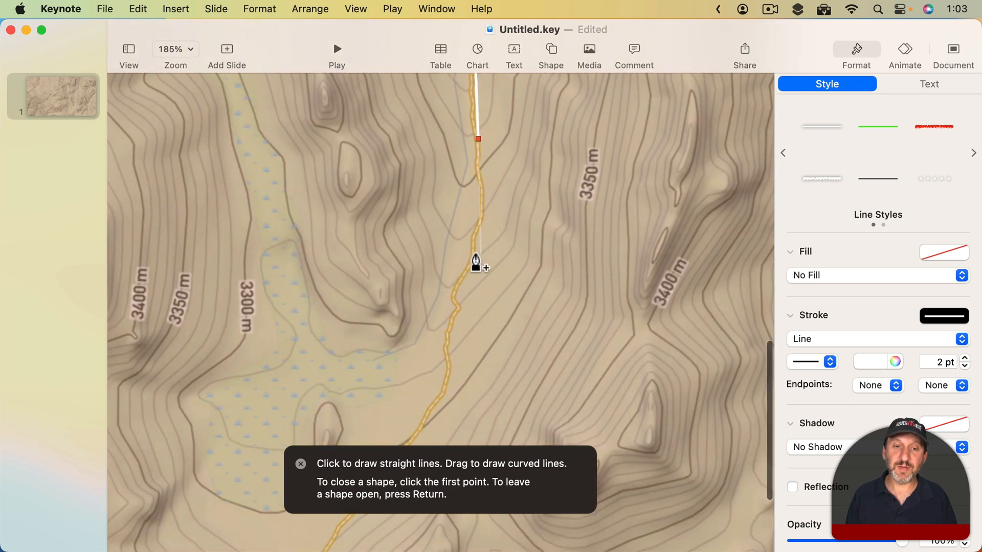
left_click(484, 213)
left_click(458, 308)
left_click(447, 382)
scroll(447, 383, "down", 7)
left_click(449, 306)
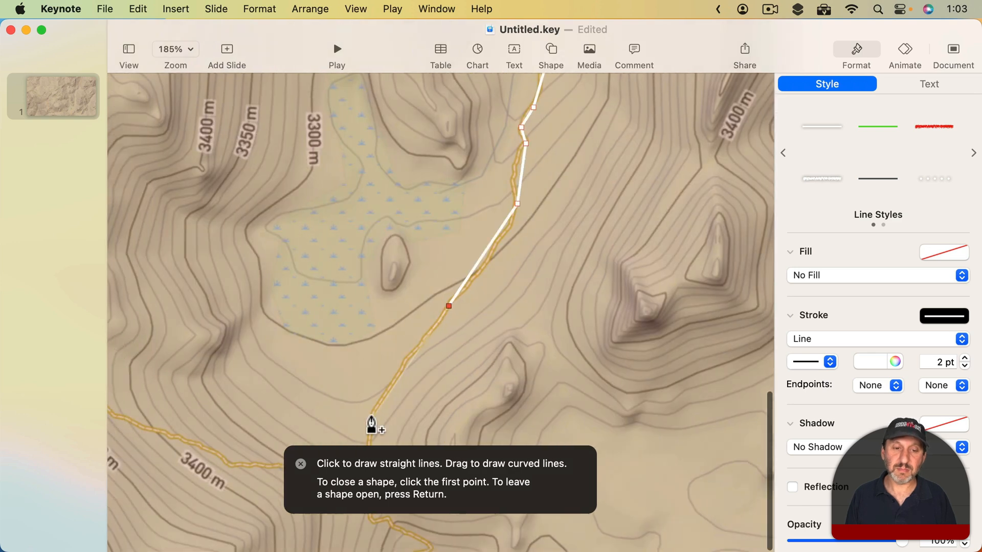
left_click(373, 419)
Step: Trace the path west past the 3400 m label and up the northwest bends of the trail, and finish it as an open line
scroll(376, 419, "left", 6)
scroll(505, 453, "left", 7)
left_click(695, 486)
left_click(662, 476)
left_click(649, 482)
left_click(601, 464)
scroll(559, 438, "right", 10)
left_click(228, 465)
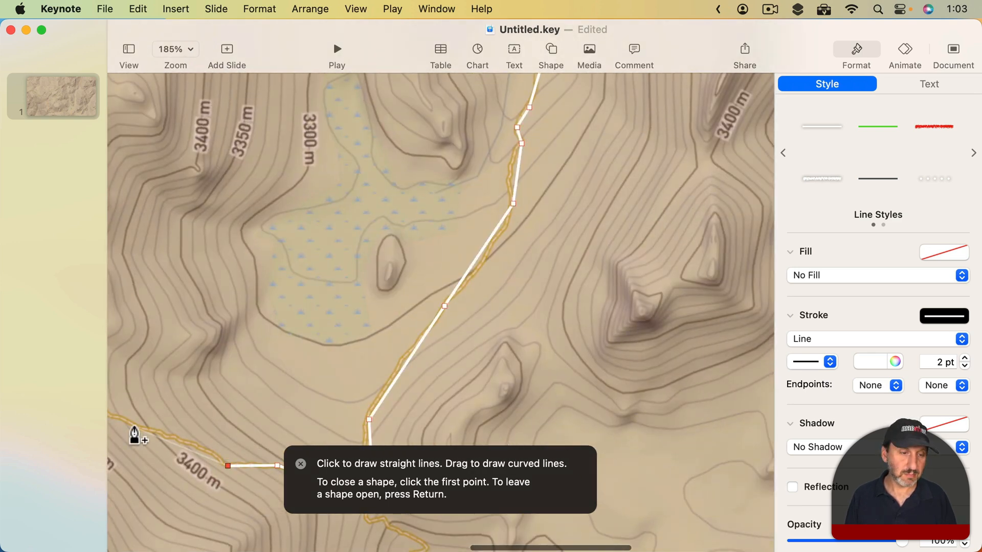
left_click(133, 427)
scroll(134, 429, "left", 10)
scroll(373, 394, "left", 6)
left_click(307, 383)
left_click(165, 285)
scroll(167, 287, "left", 4)
left_click(299, 262)
left_click(332, 206)
scroll(334, 207, "up", 6)
left_click(334, 228)
left_click(294, 217)
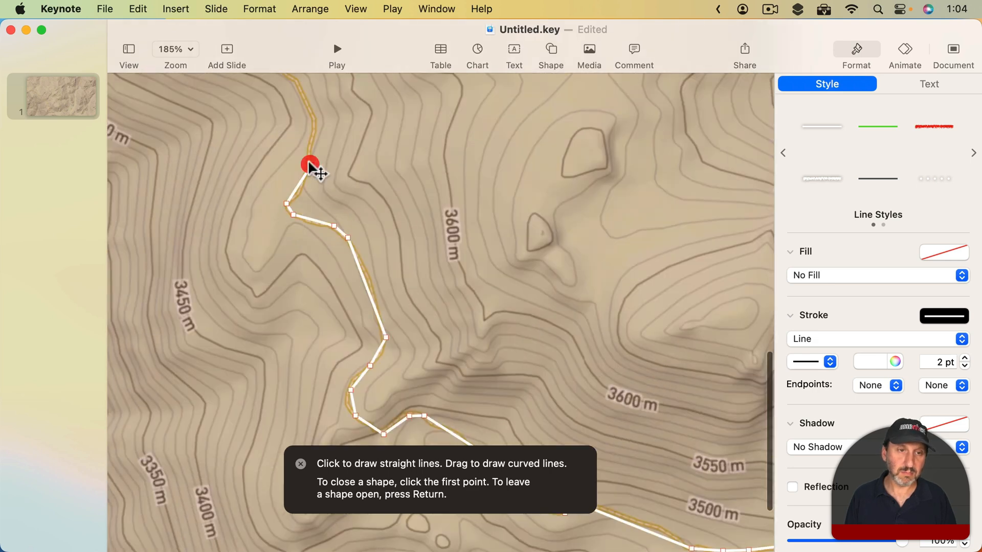
scroll(310, 166, "up", 6)
left_click(327, 207)
left_click(232, 175)
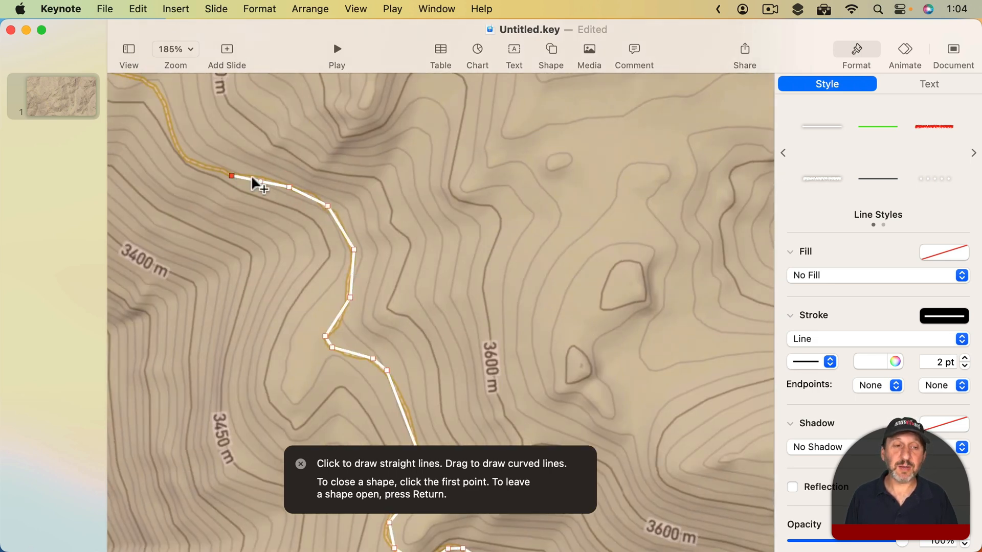
key("Return")
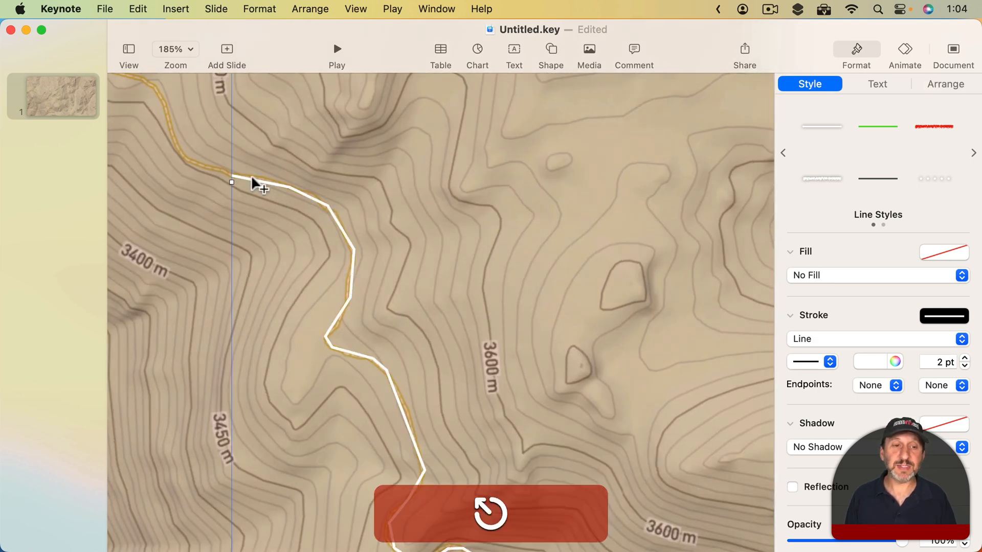
Step: Open the drawn trail path for point editing
double_click(284, 188)
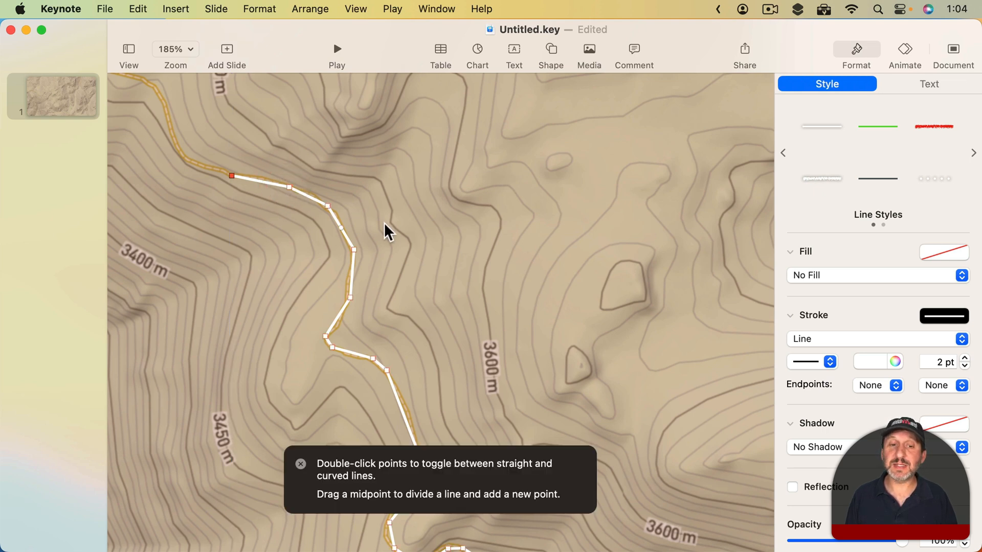
scroll(370, 223, "down", 5)
scroll(370, 222, "down", 2)
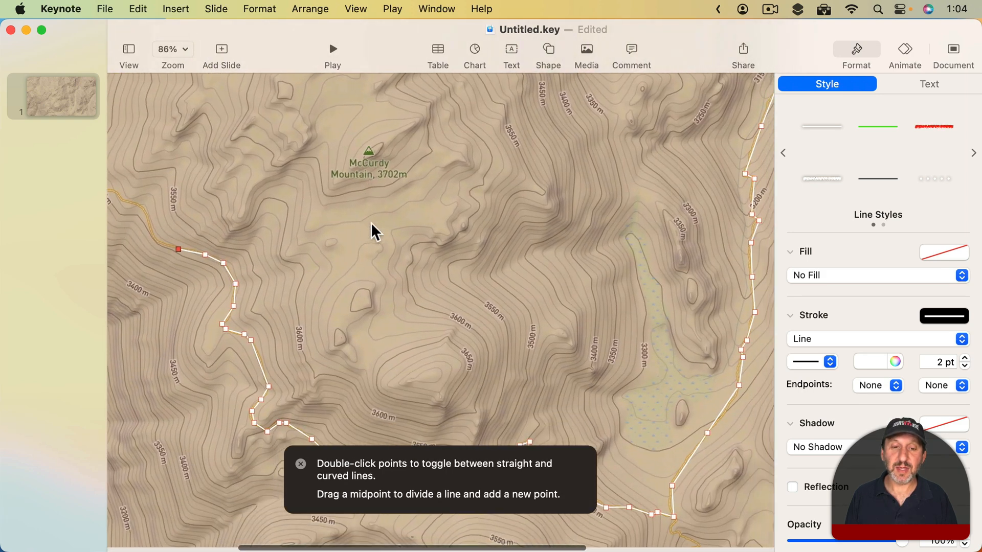
scroll(370, 222, "right", 1)
Step: Delete one point near the path's western end and undo the deletion
left_click(220, 268)
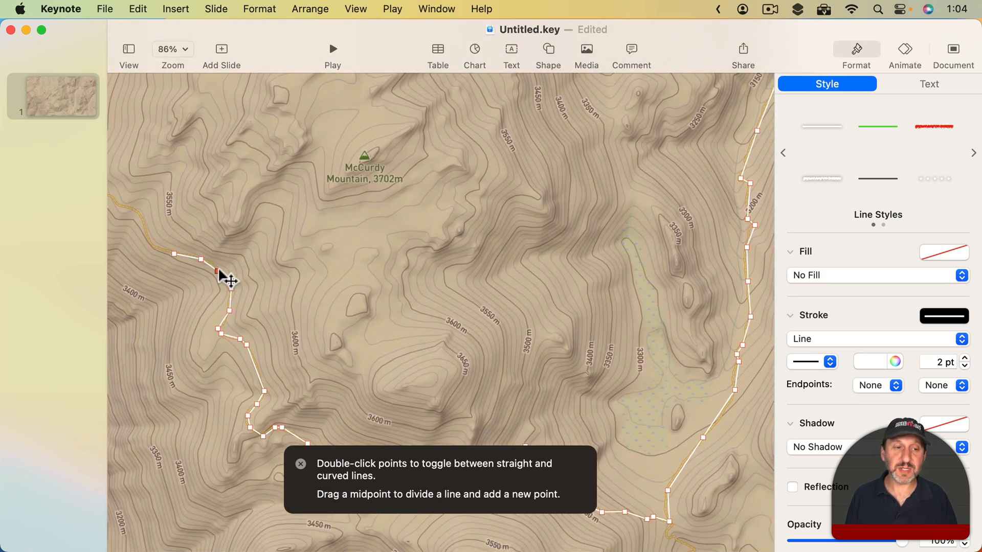
key("BackSpace")
key("super+BackSpace")
key("super+z")
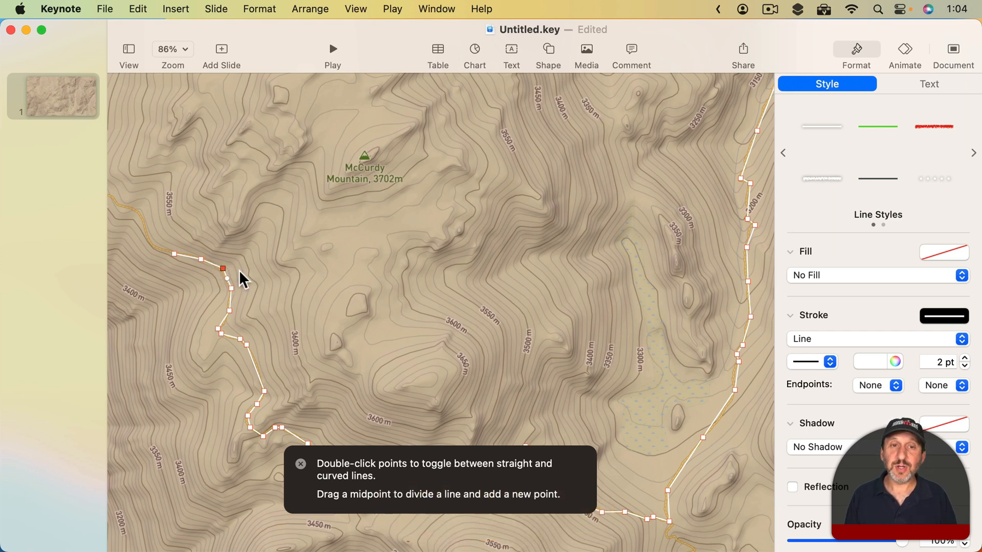
Step: Select every point of the trail path and convert them all to smooth points
key("super")
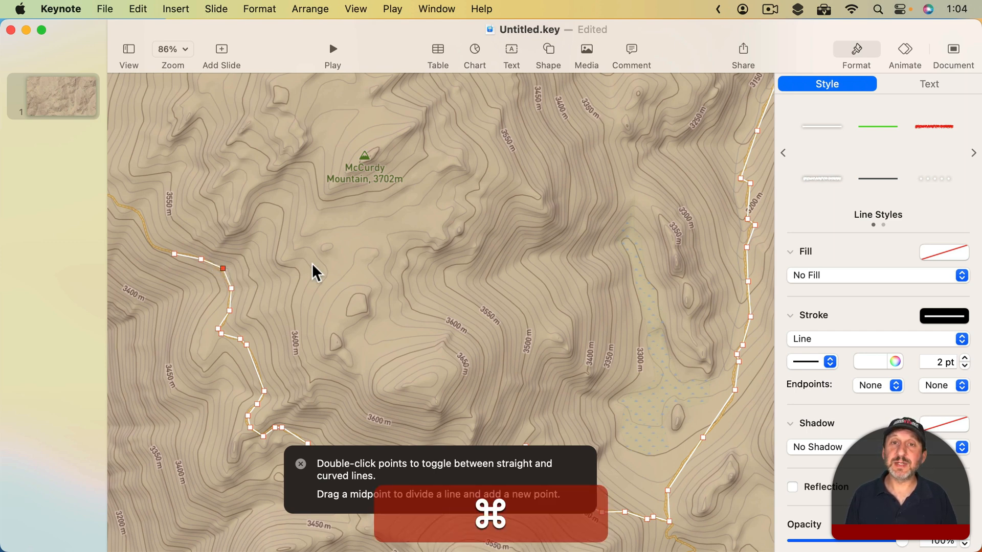
key("super+a")
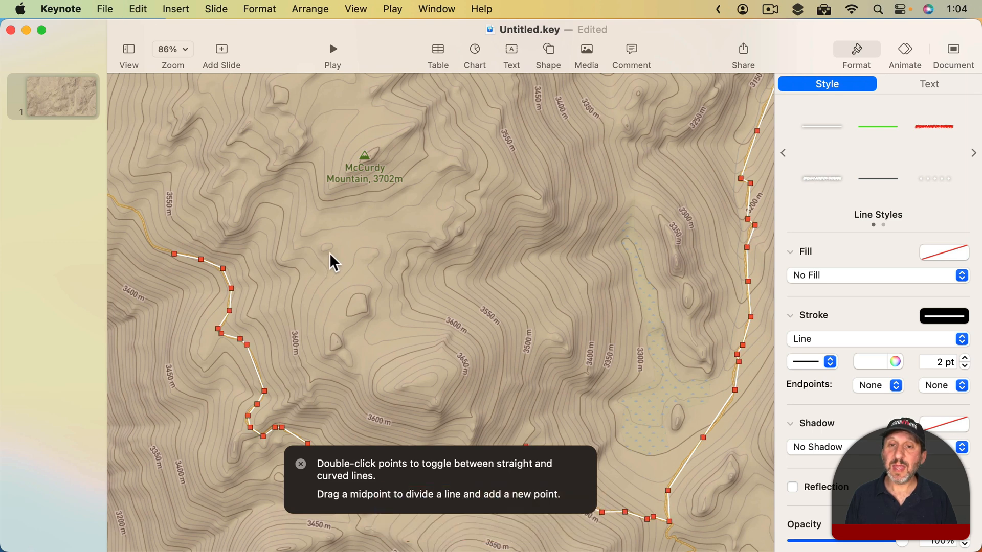
key("ctrl")
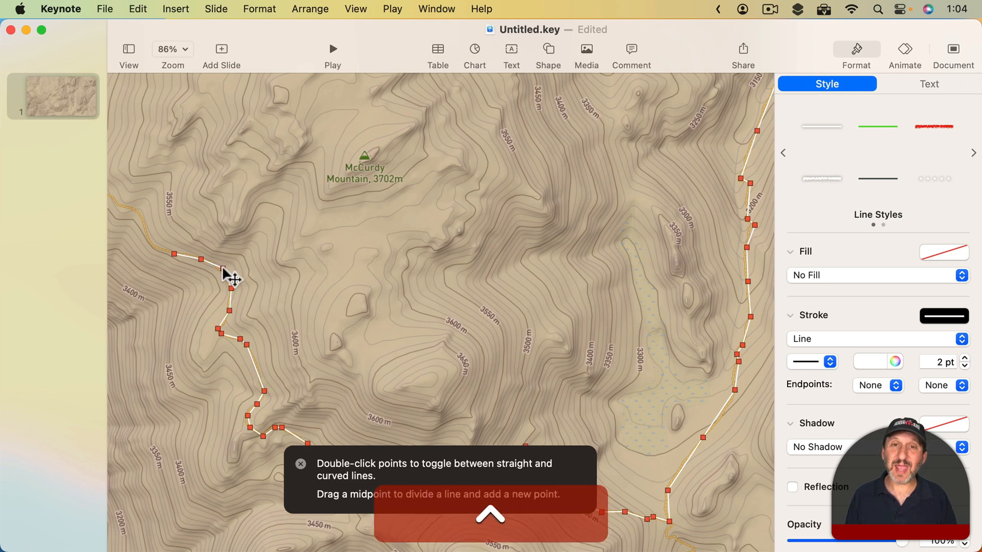
left_click(223, 268, "ctrl")
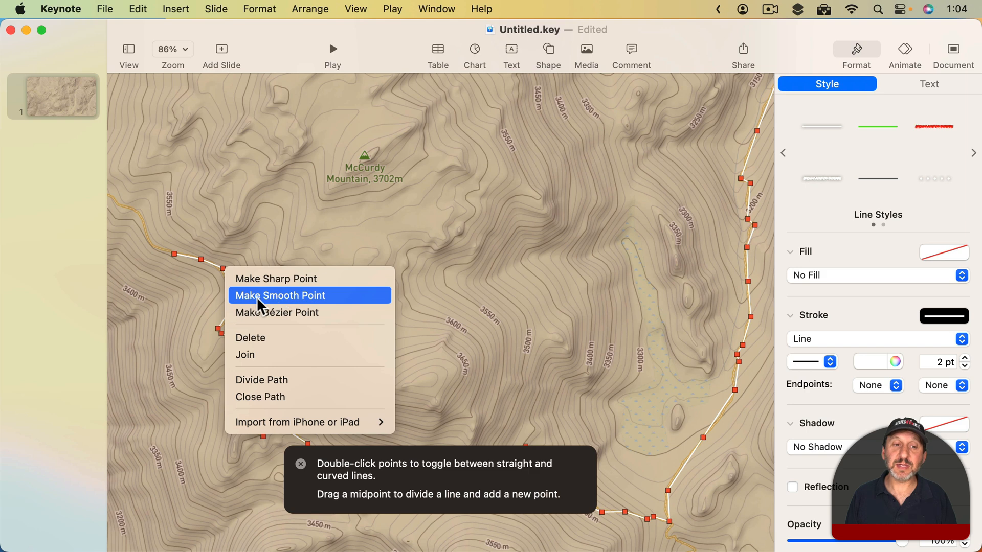
left_click(290, 296)
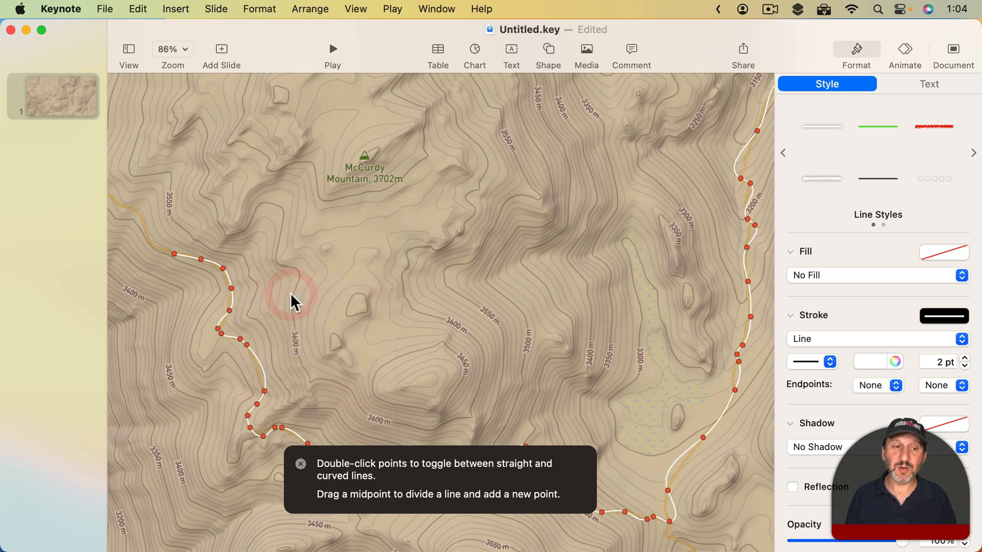
Step: Correct the bulging curve at the point just above the eastern 3200 m label so it follows the trail, and finish editing the path
scroll(699, 274, "right", 5)
scroll(699, 274, "up", 3)
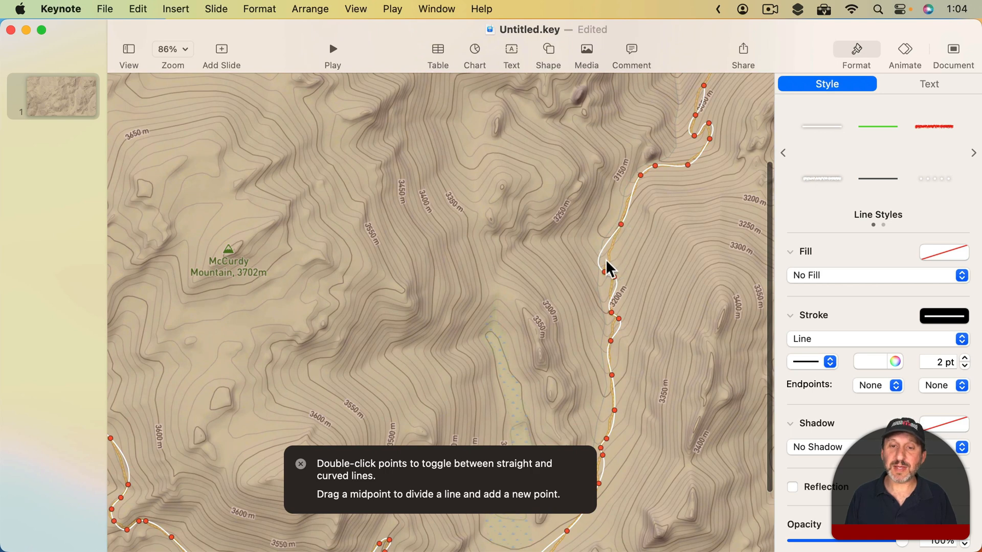
left_click(604, 271)
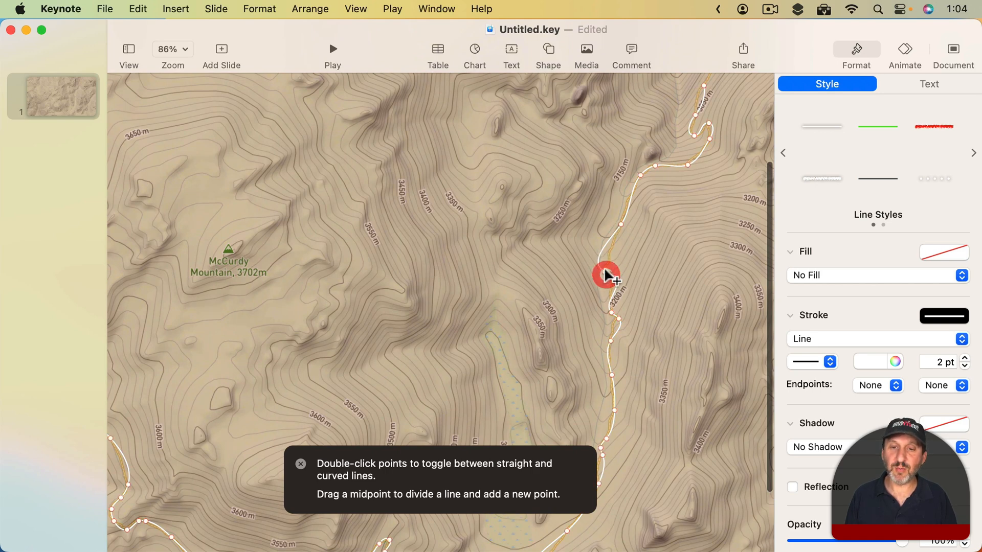
double_click(604, 270)
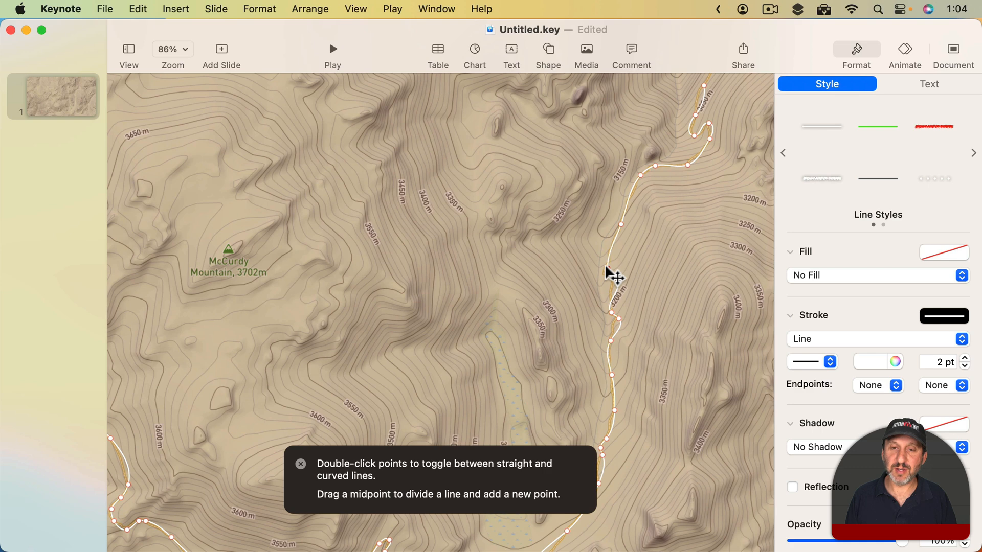
scroll(654, 173, "up", 2)
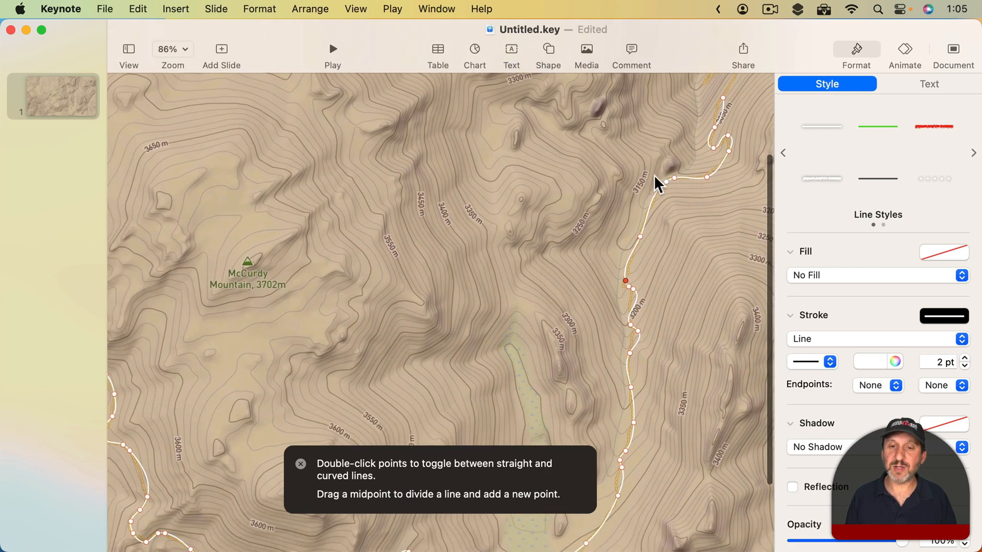
scroll(642, 180, "down", 5)
scroll(640, 177, "up", 2)
left_click(640, 178)
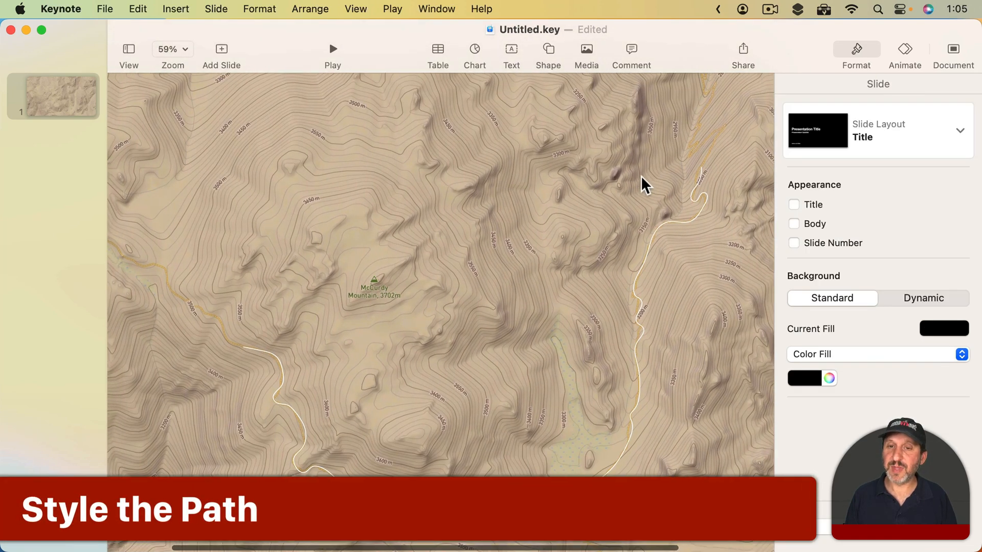
Step: Style the trail path's stroke as a dotted red line 3 pt wide
left_click(671, 225)
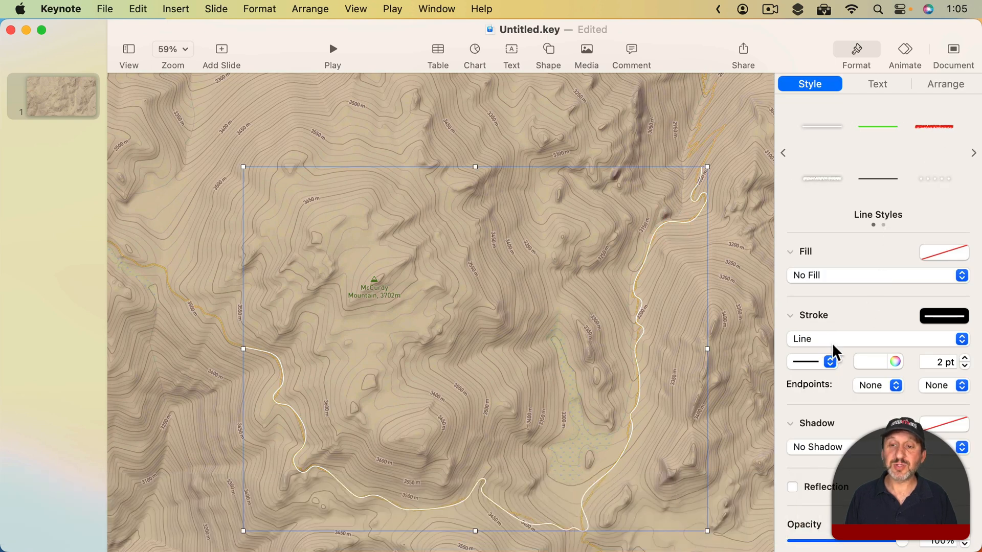
scroll(822, 364, "down", 3)
left_click(816, 286)
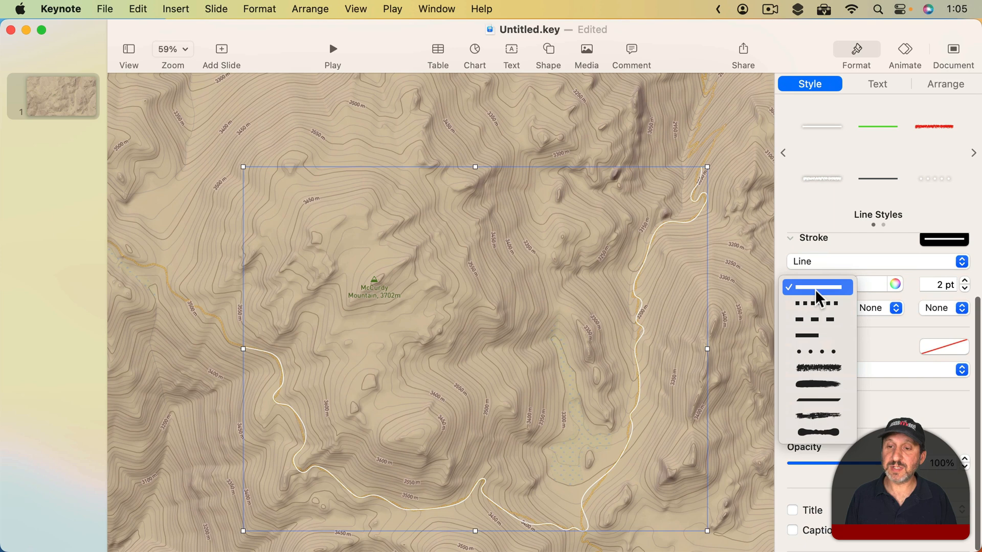
left_click(819, 303)
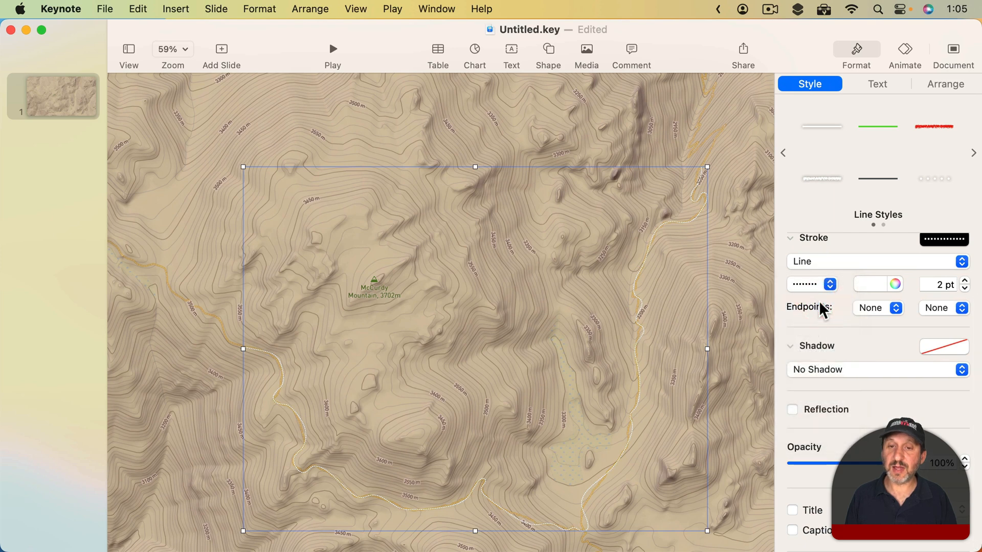
left_click(964, 280)
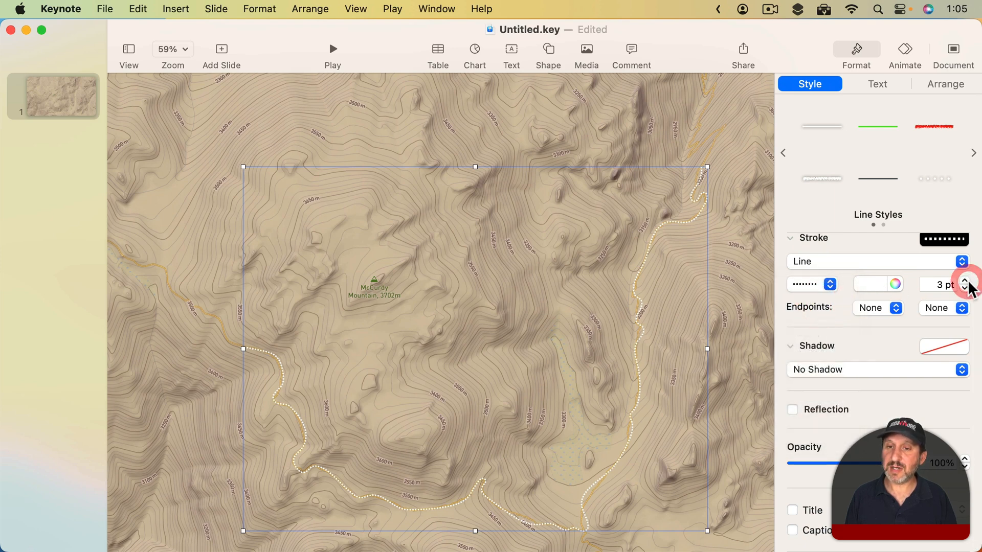
left_click(876, 284)
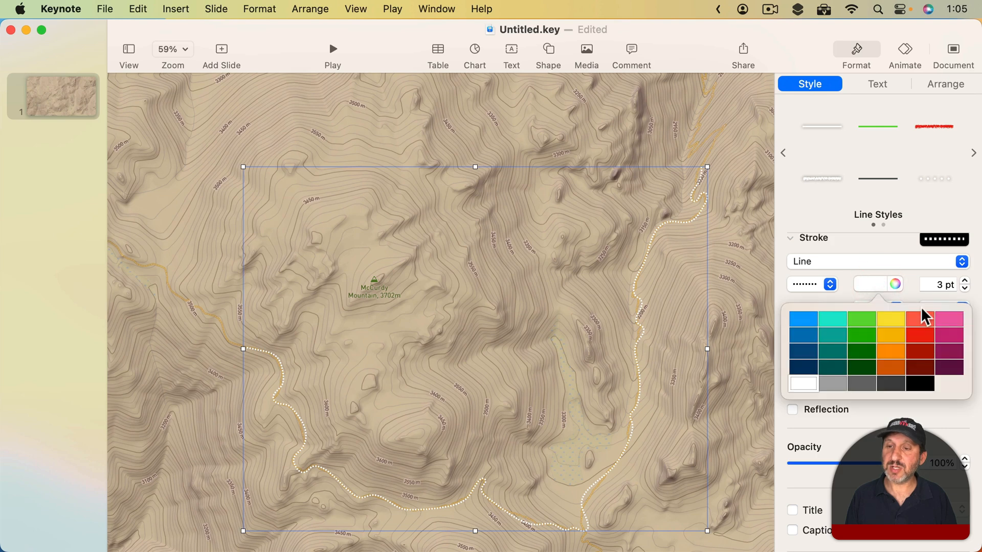
left_click(919, 335)
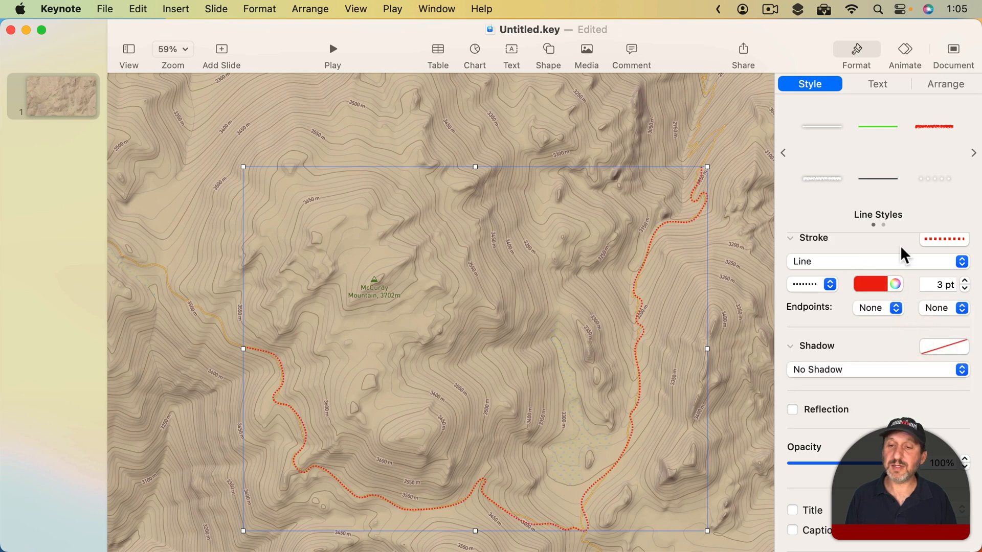
scroll(452, 359, "right", 3)
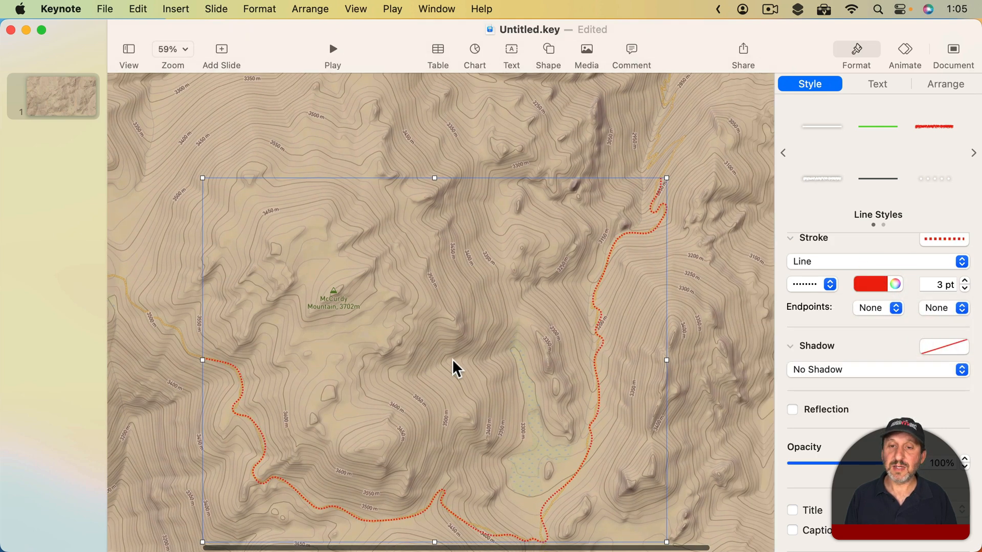
scroll(452, 359, "left", 3)
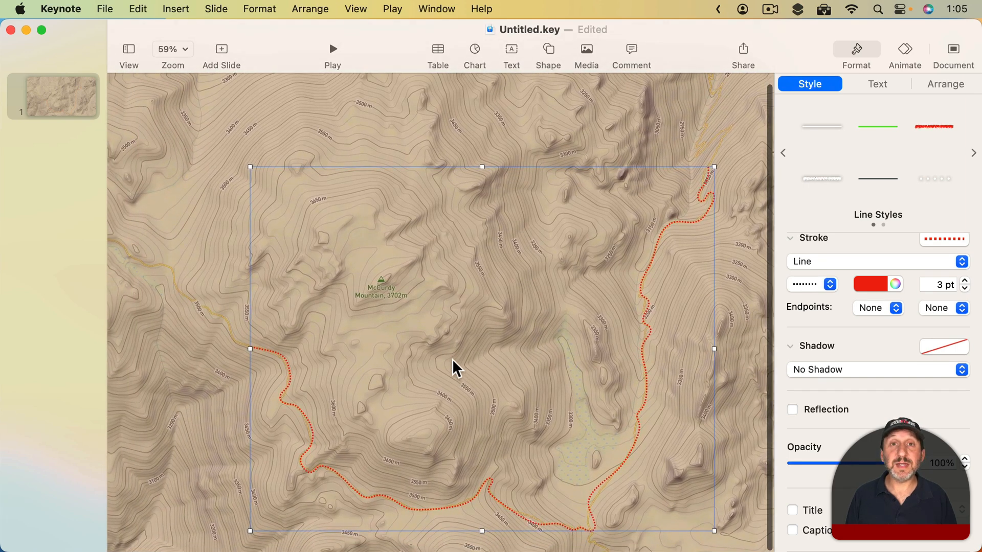
Step: Preview the Line Draw build-in effect on the trail path and apply it
scroll(452, 359, "down", 5)
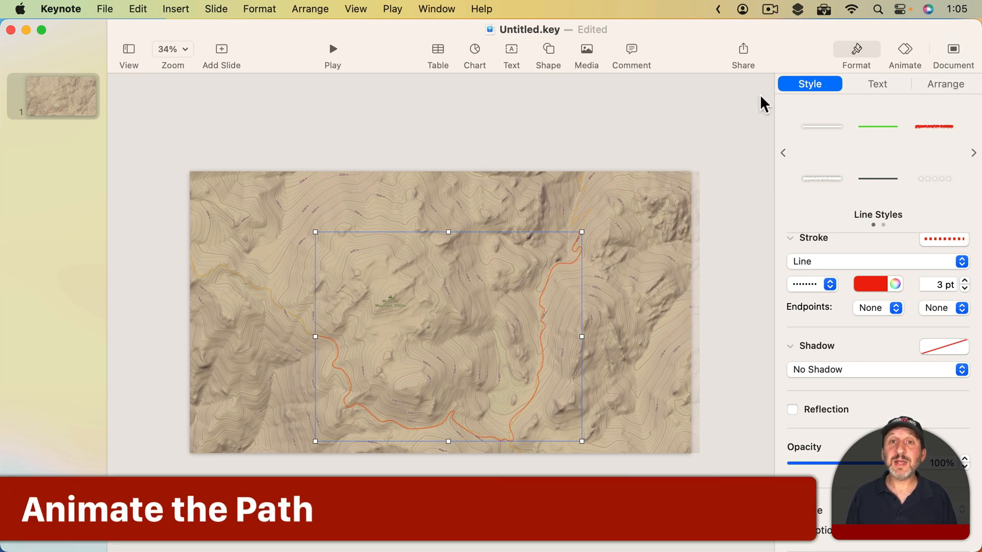
left_click(907, 51)
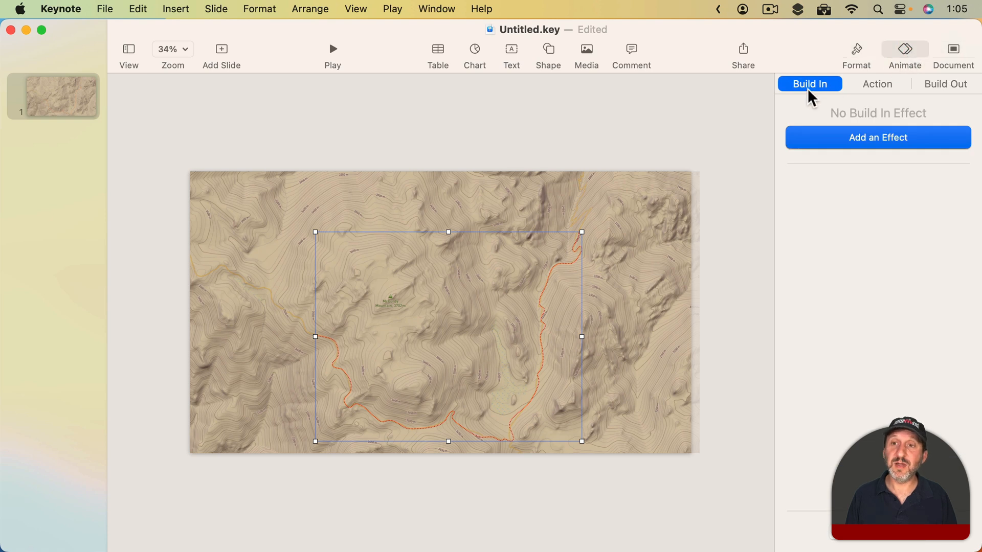
left_click(872, 144)
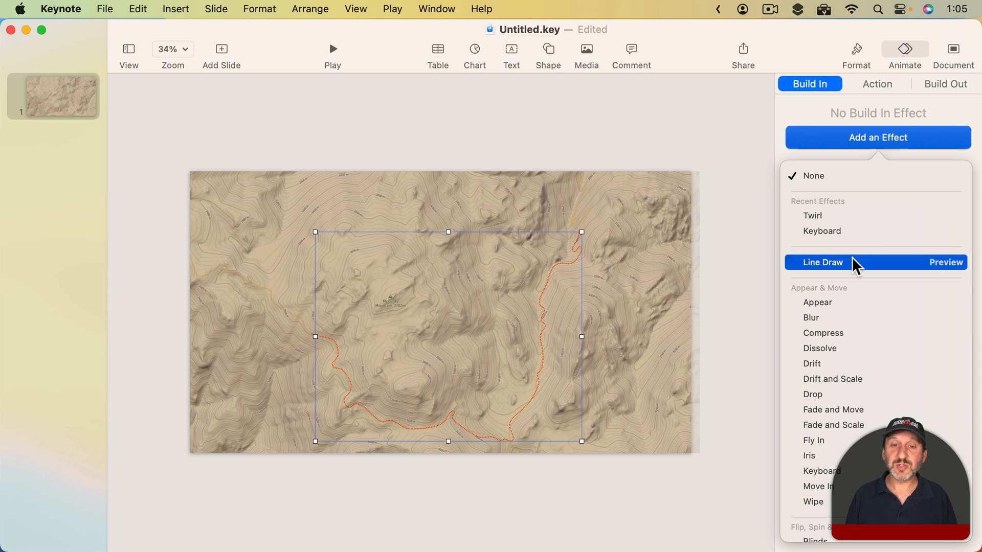
left_click(952, 258)
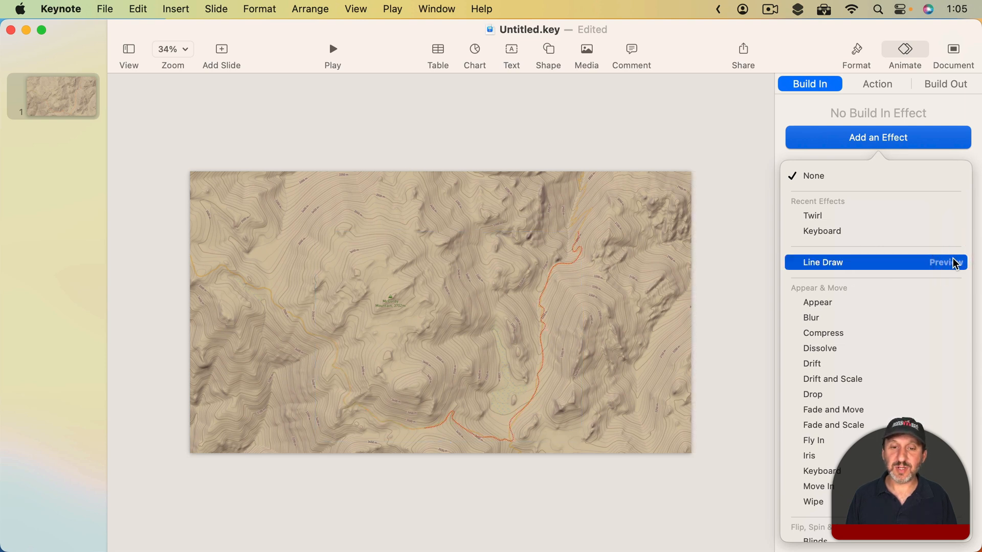
left_click(829, 265)
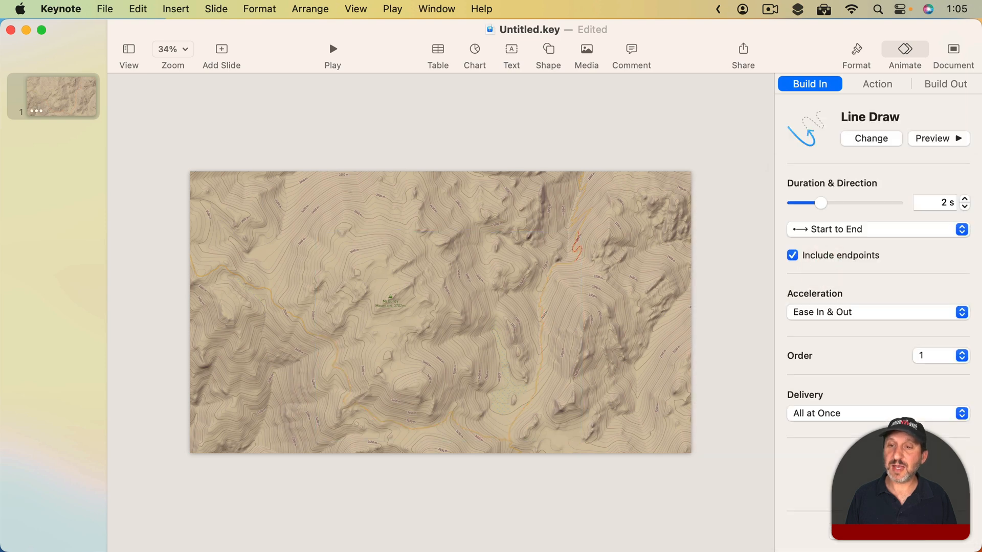
Step: Set the path's Line Draw duration to 7 s and its acceleration to None, and preview the effect
left_click(965, 200)
left_click(964, 199)
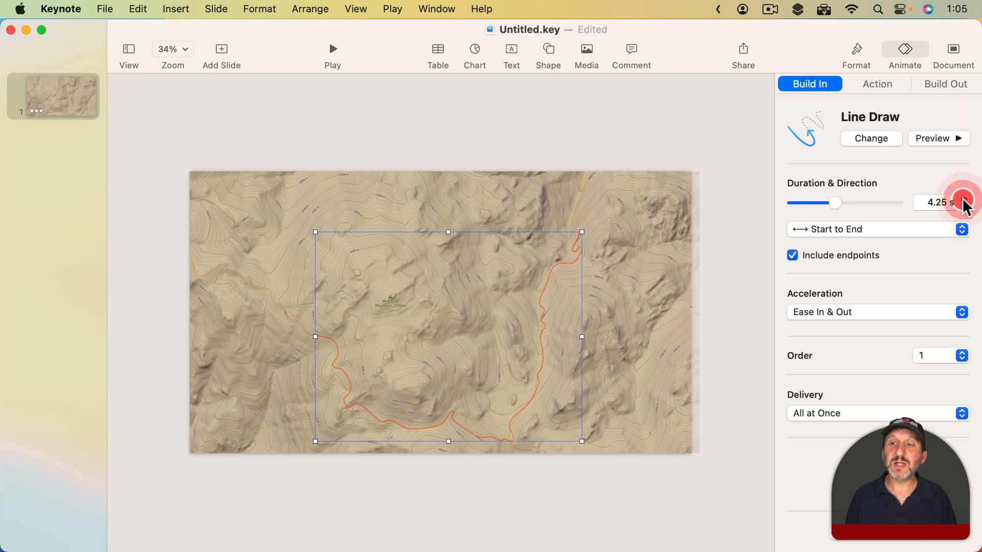
left_click(965, 200)
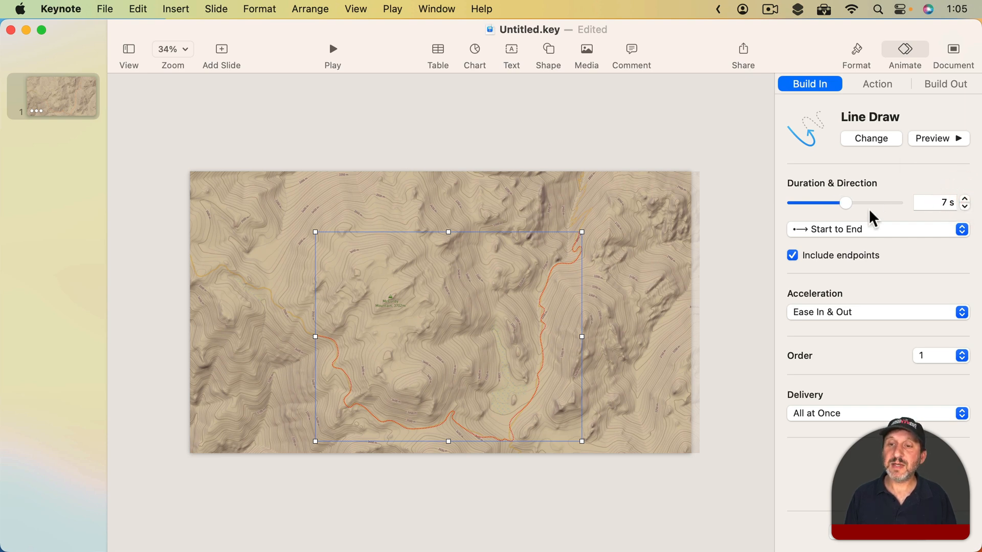
left_click(819, 311)
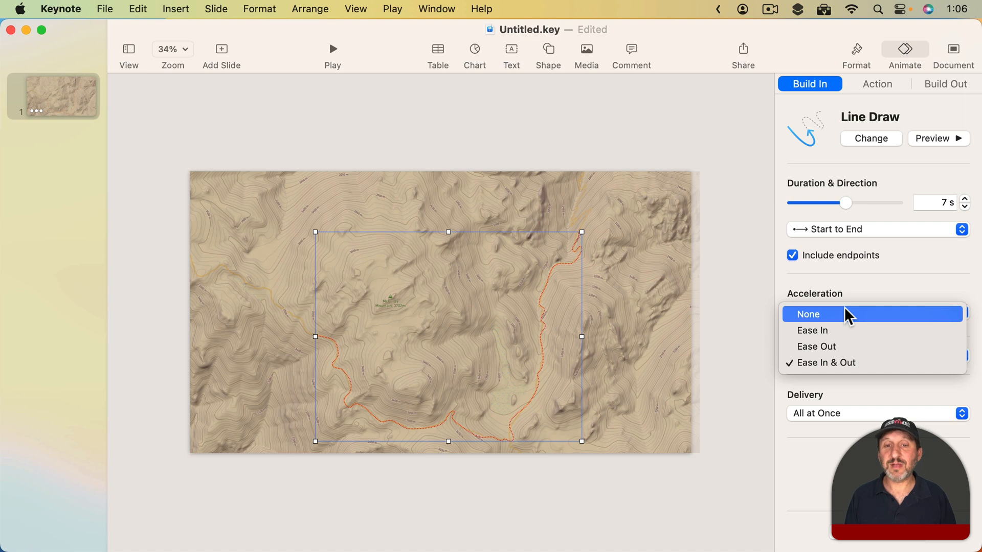
left_click(845, 310)
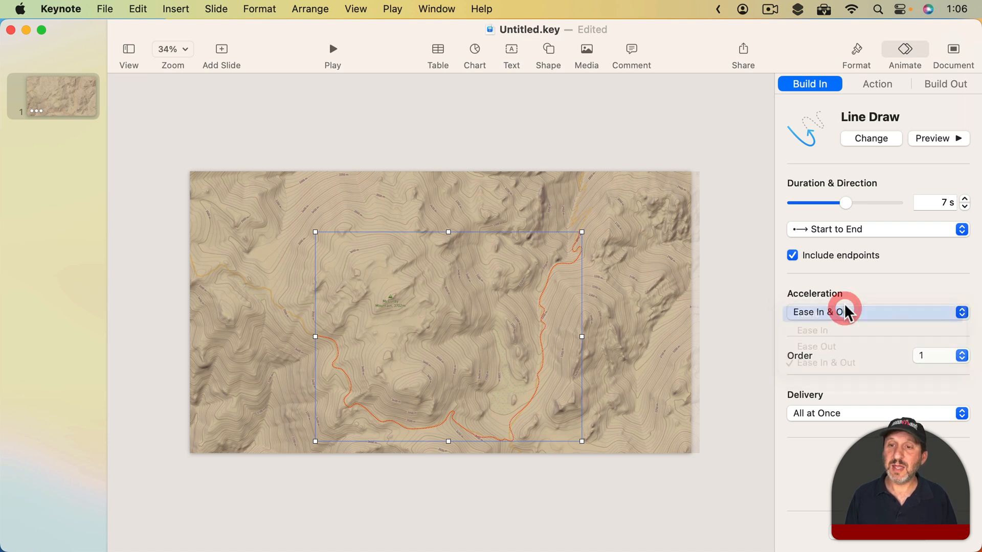
left_click(938, 142)
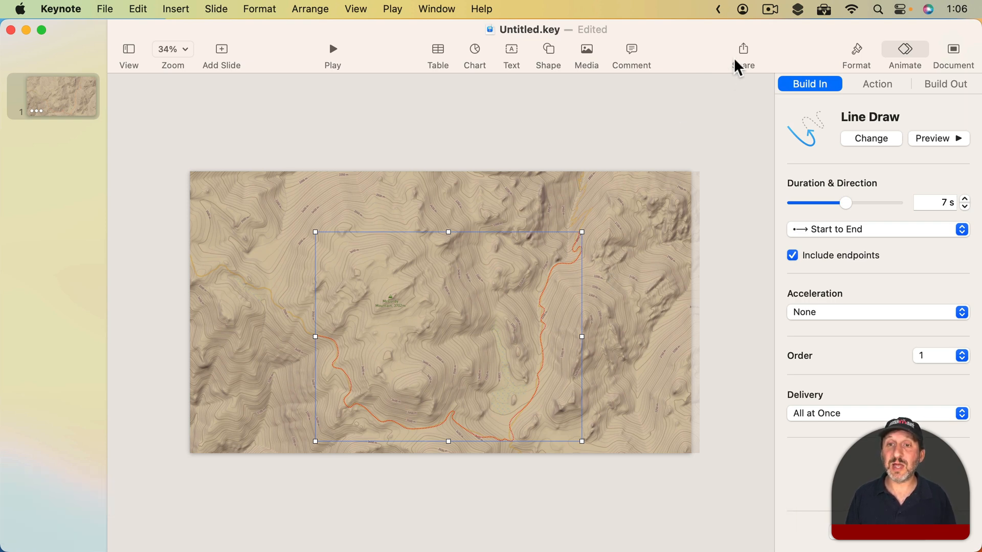
Step: Add hiker.png from the desktop to the slide, shrink it to a small icon and place it beside the trail's northeastern end
left_click_drag(722, 41, 619, 42)
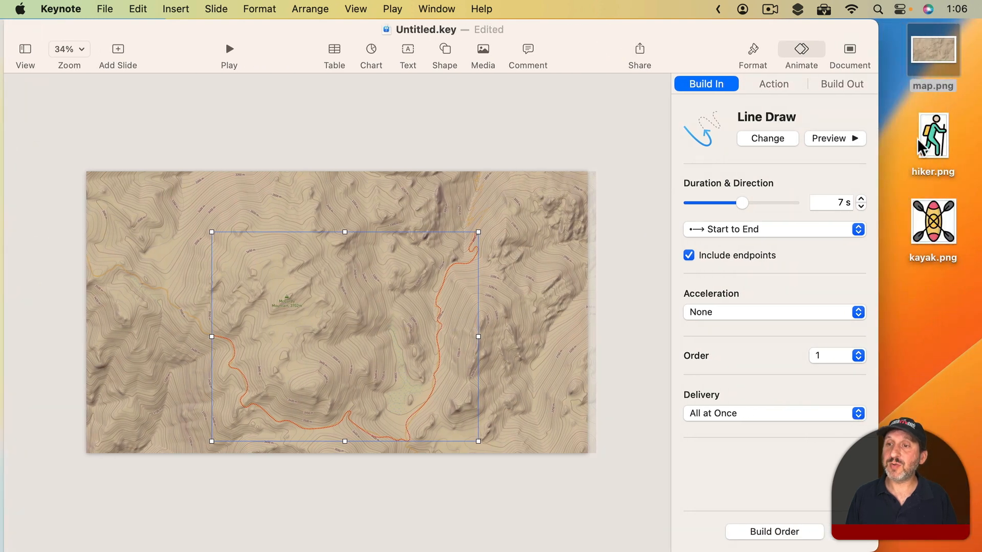
left_click(935, 139)
left_click_drag(936, 139, 332, 284)
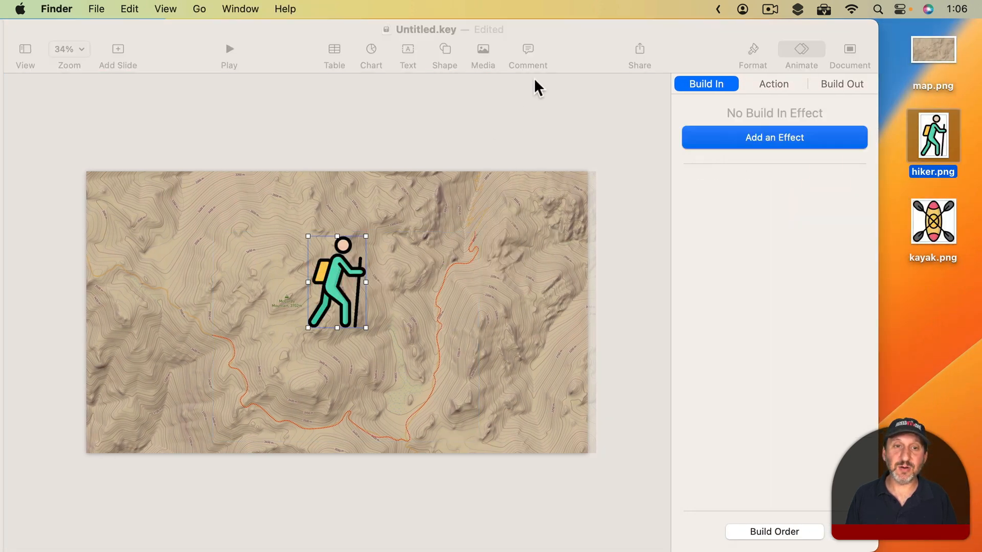
left_click_drag(630, 50, 706, 50)
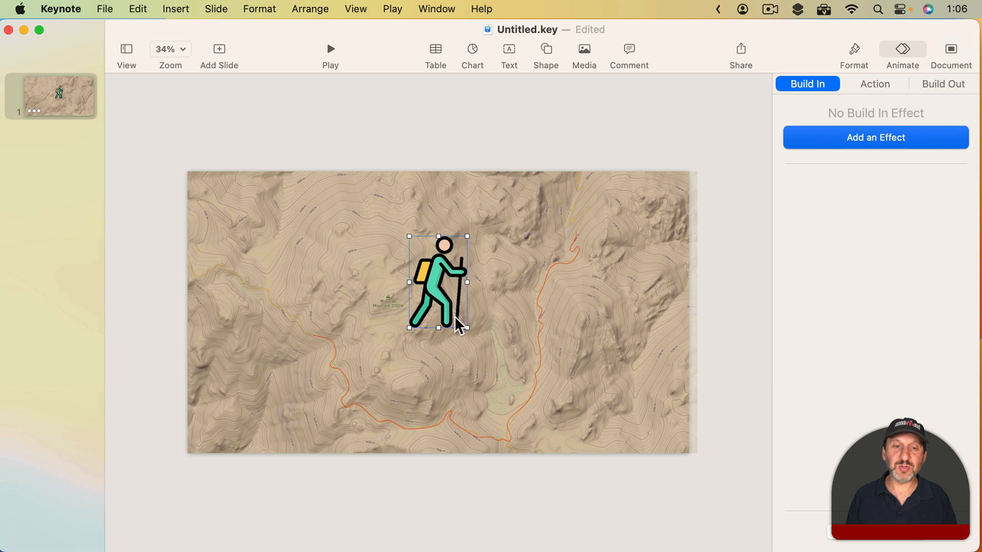
left_click_drag(466, 326, 599, 229)
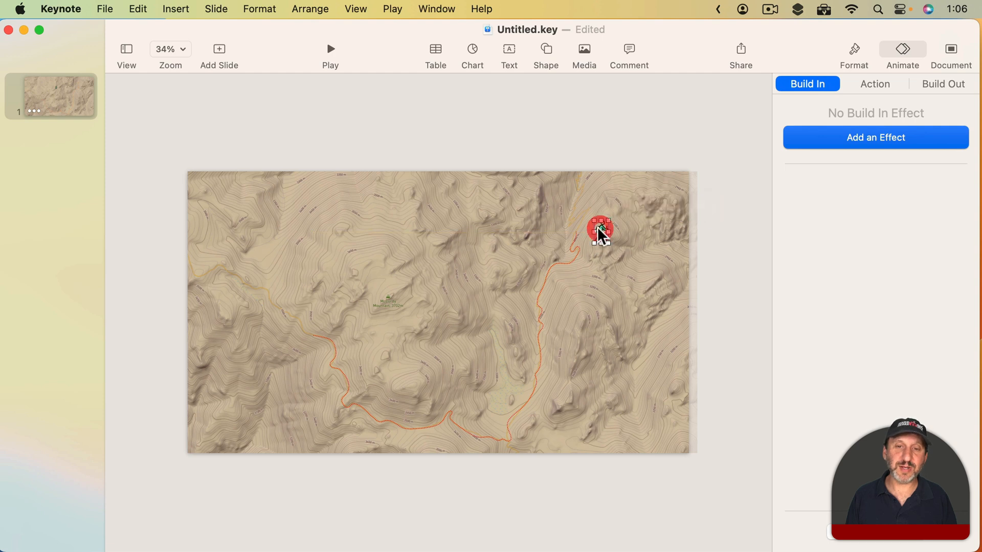
Step: Make a motion path for the hiker image from the trail path shape
left_click(573, 242, "shift")
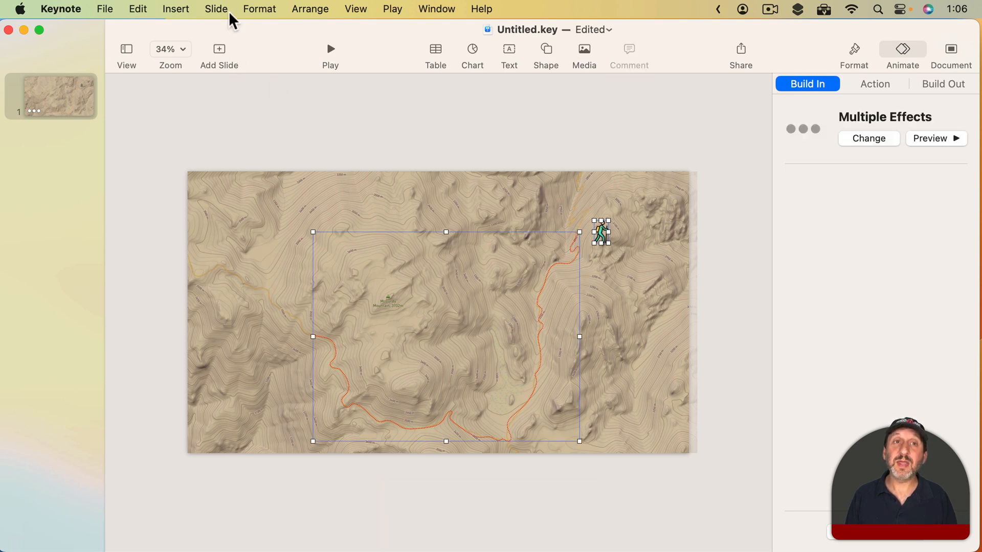
left_click(256, 9)
mouse_move(314, 105)
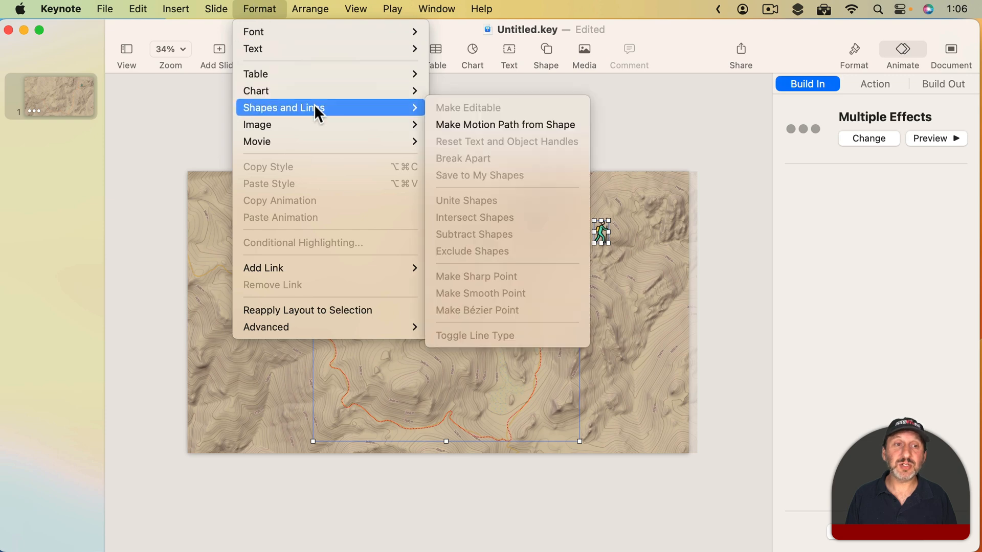
left_click(471, 125)
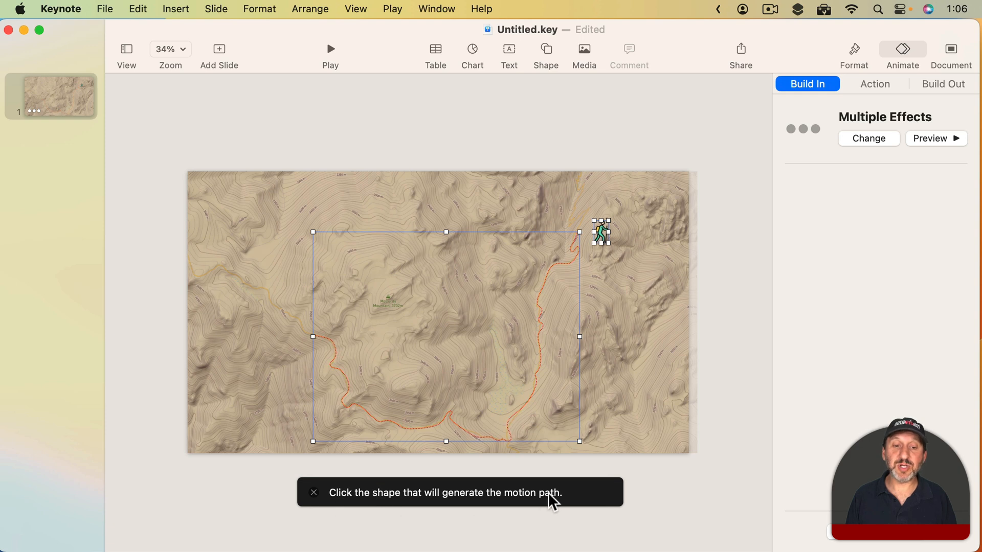
left_click(523, 404)
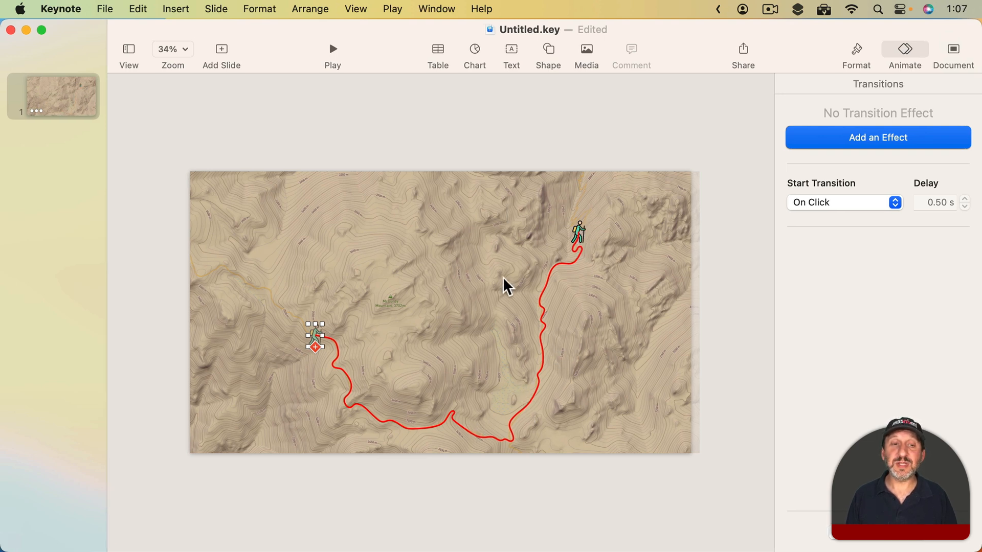
Step: Set the hiker's Move action to a duration of 7 s with acceleration None
left_click(581, 228)
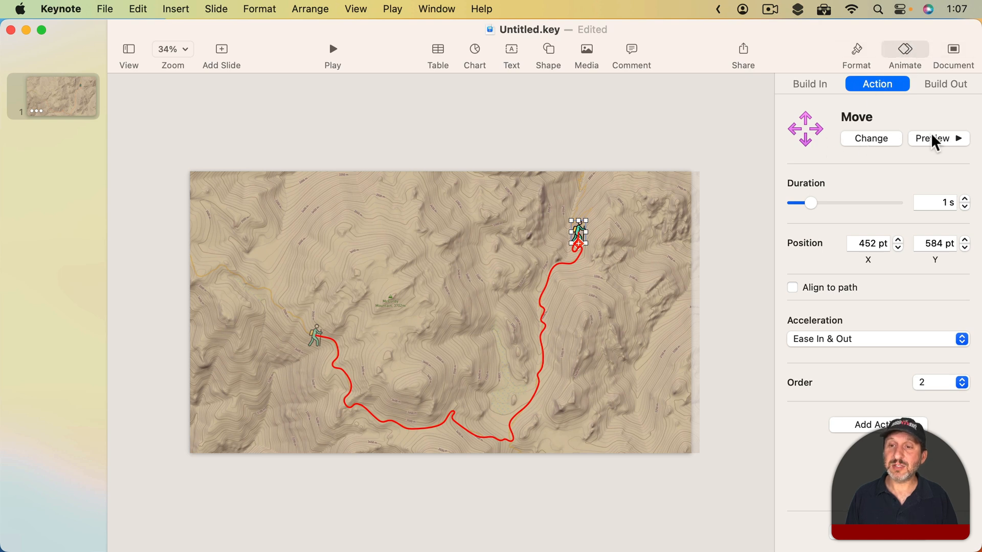
double_click(940, 202)
type("7")
key("Return")
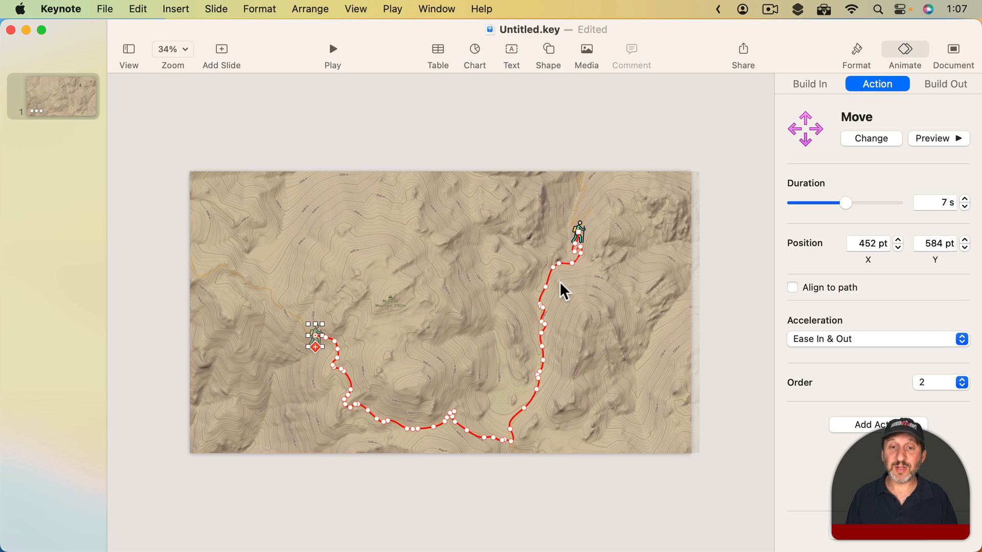
left_click(855, 339)
left_click(852, 340)
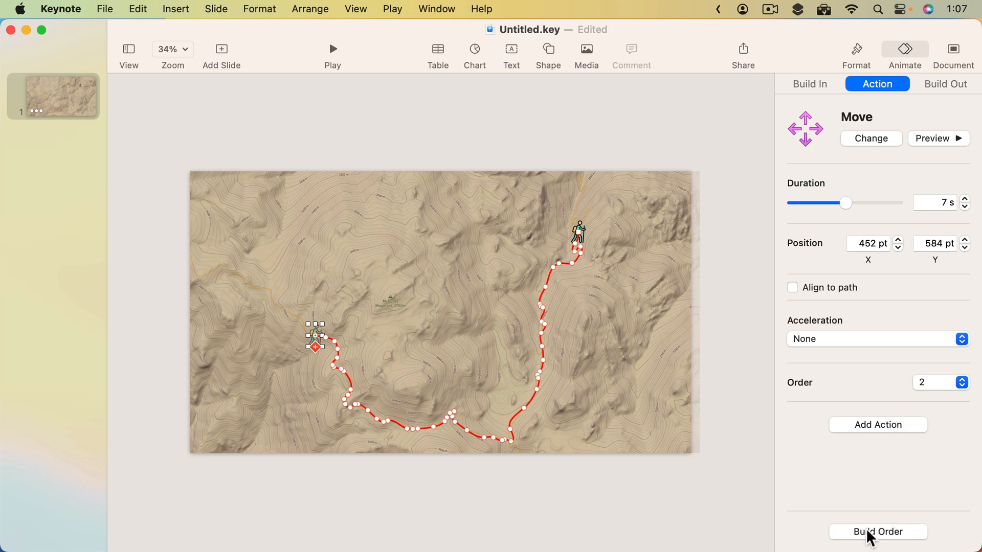
Step: In the build order, set the hiker.png Move action to start With Build 1
left_click(864, 534)
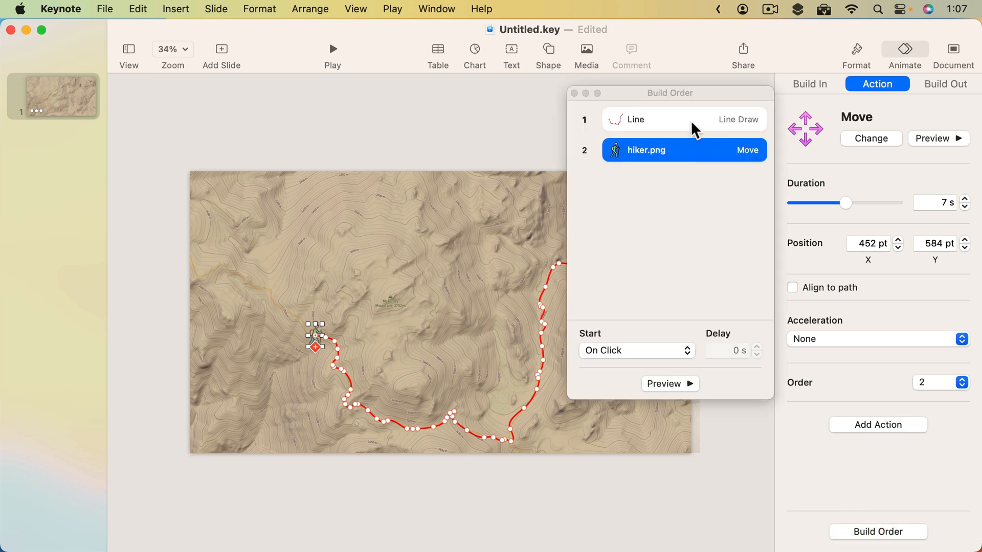
left_click(655, 121)
left_click(663, 149)
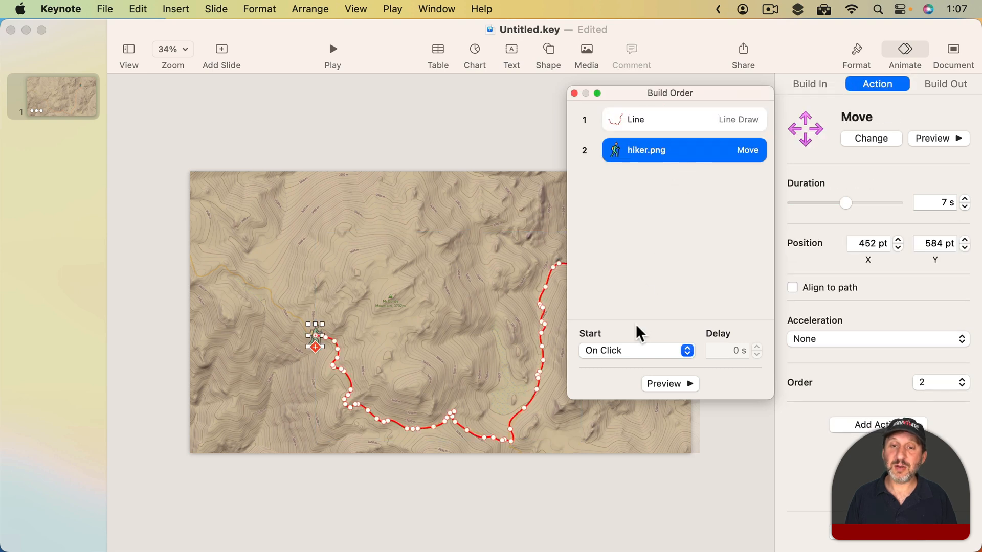
left_click(625, 353)
left_click(627, 365)
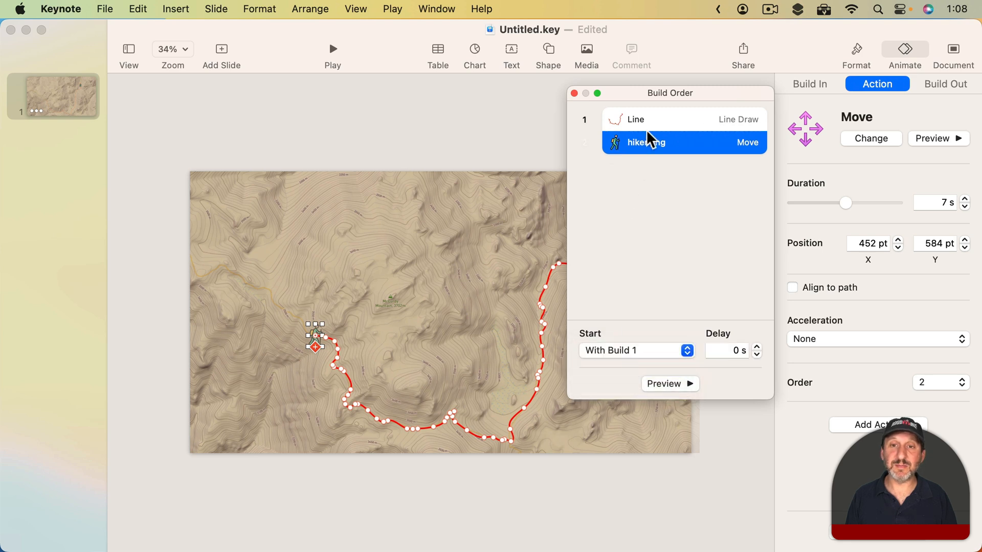
Step: Set the line's Line Draw build to start After Transition and preview the combined animation with the slide unobstructed
left_click(646, 118)
left_click(643, 352)
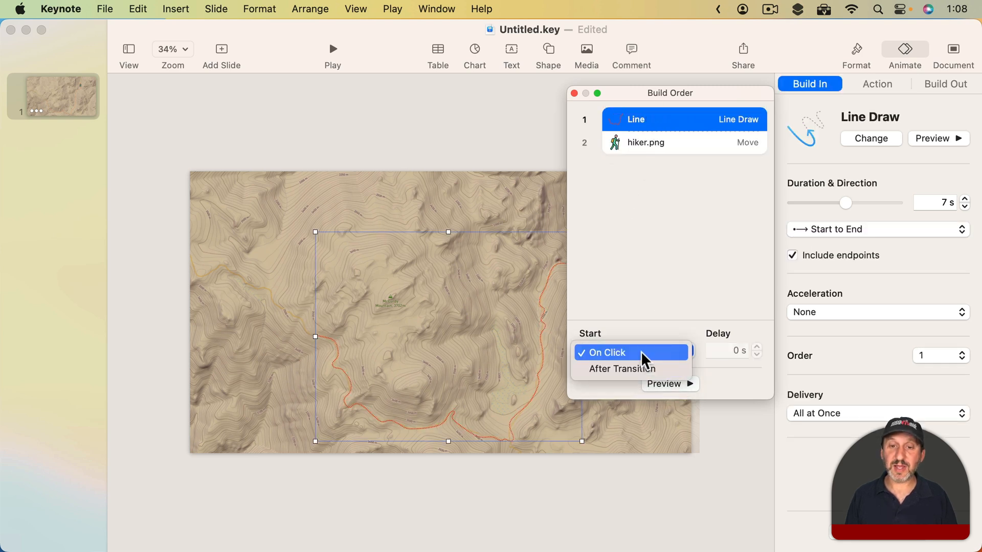
left_click(640, 368)
left_click_drag(648, 97, 786, 94)
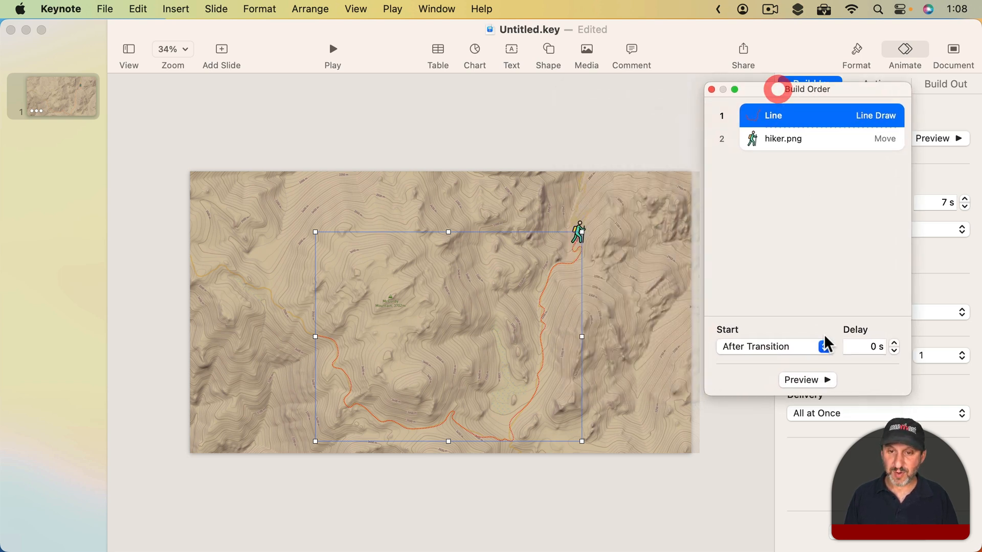
left_click(801, 379)
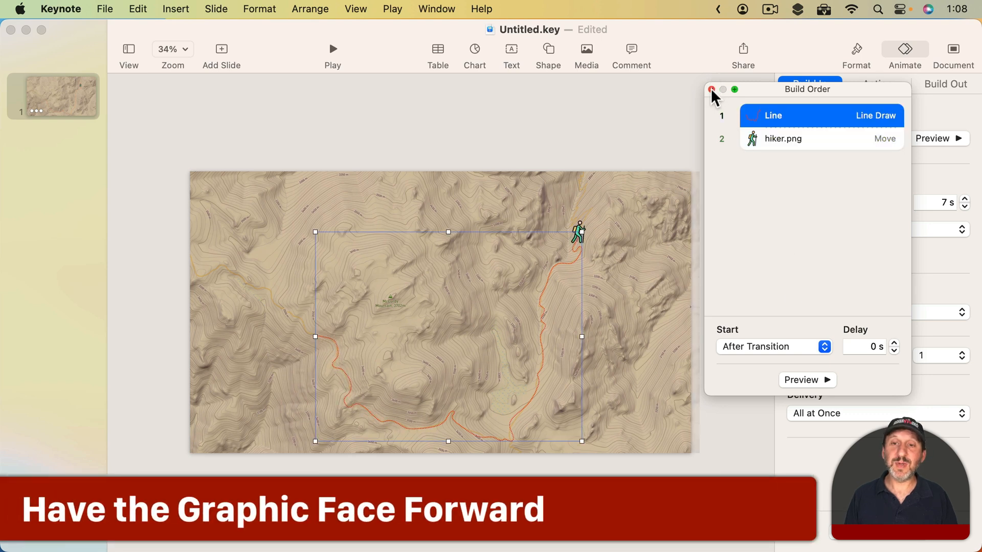
Step: Align the hiker's Move action to the path and preview the hiker's movement along the trail
left_click(710, 89)
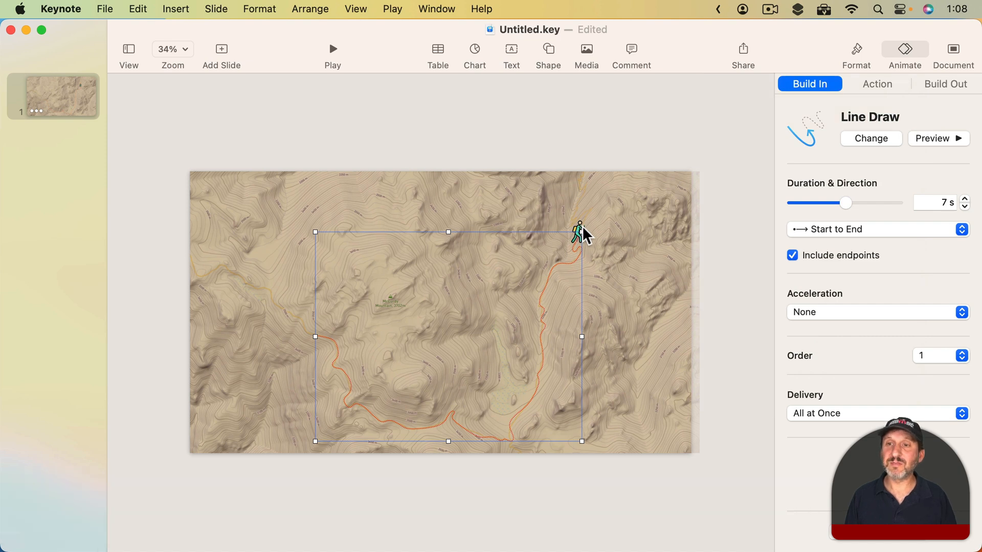
left_click(578, 225)
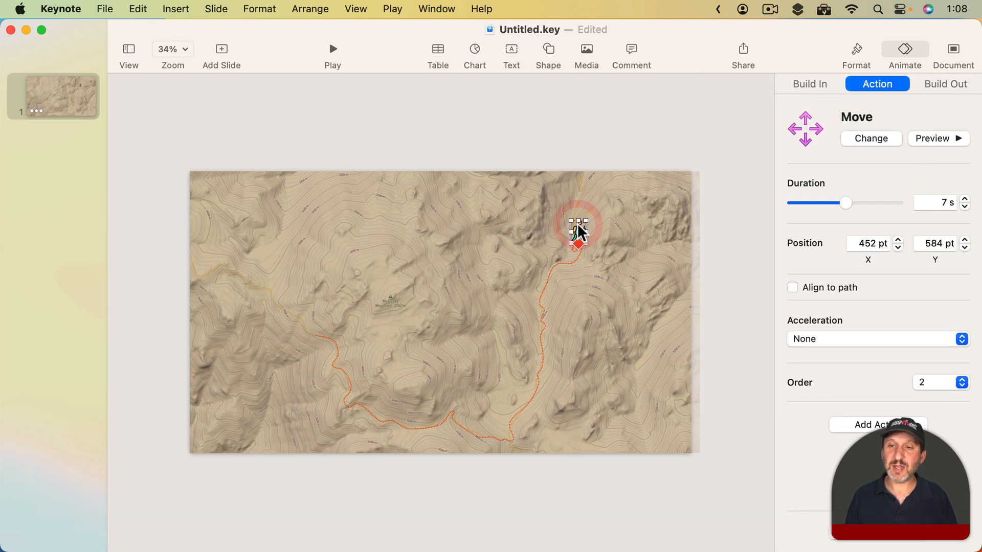
left_click(791, 288)
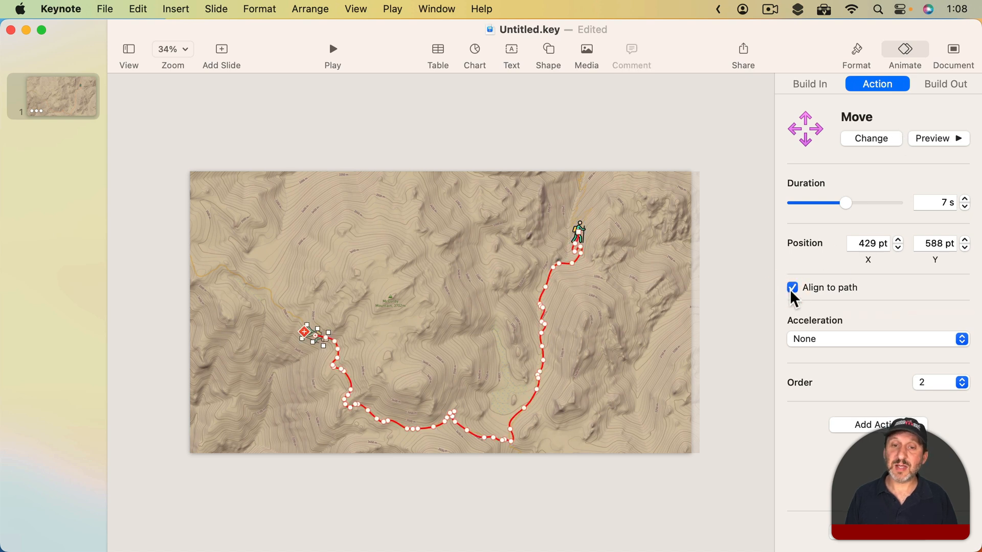
left_click(937, 137)
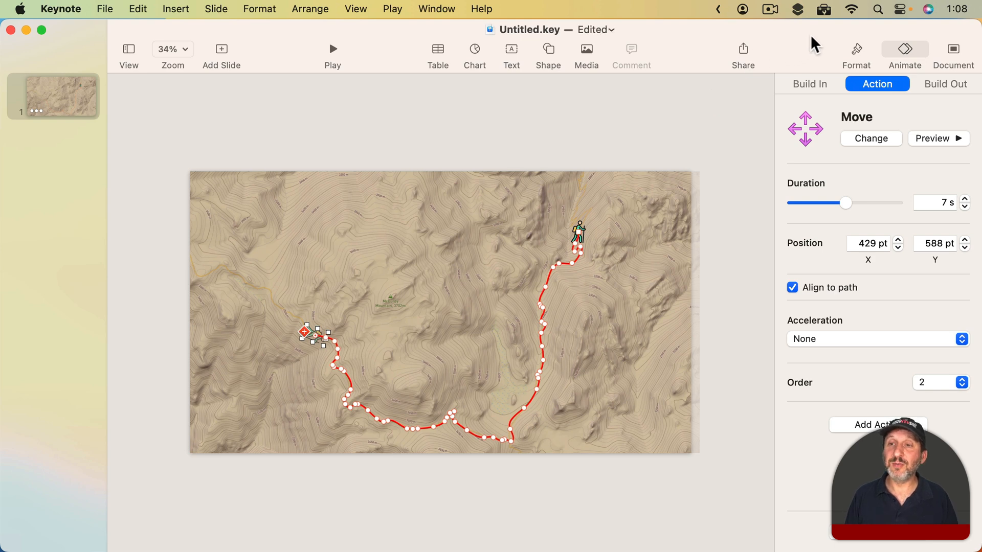
left_click(603, 158)
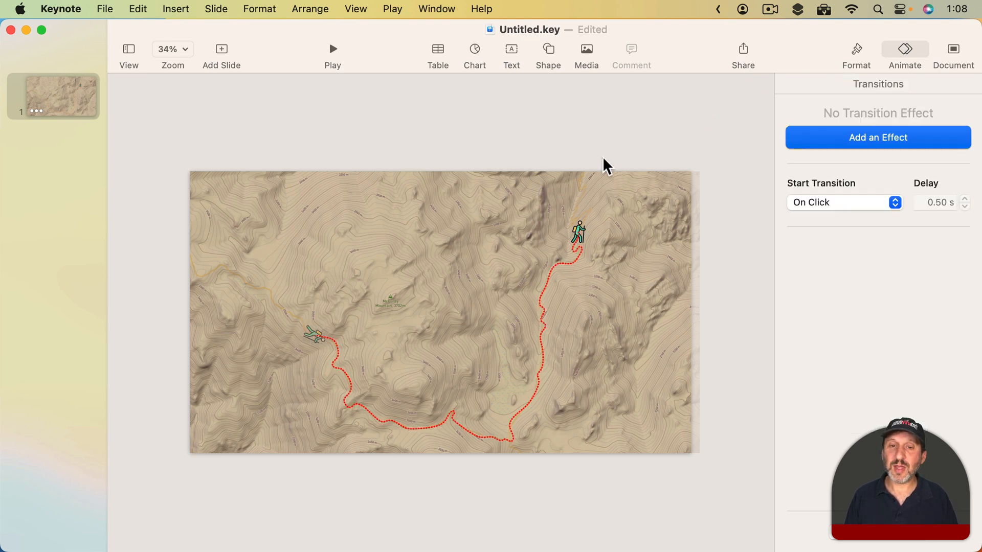
Step: Replace the hiker image at the trail's start with kayak.png from the Desktop and preview its Move action
left_click(578, 225)
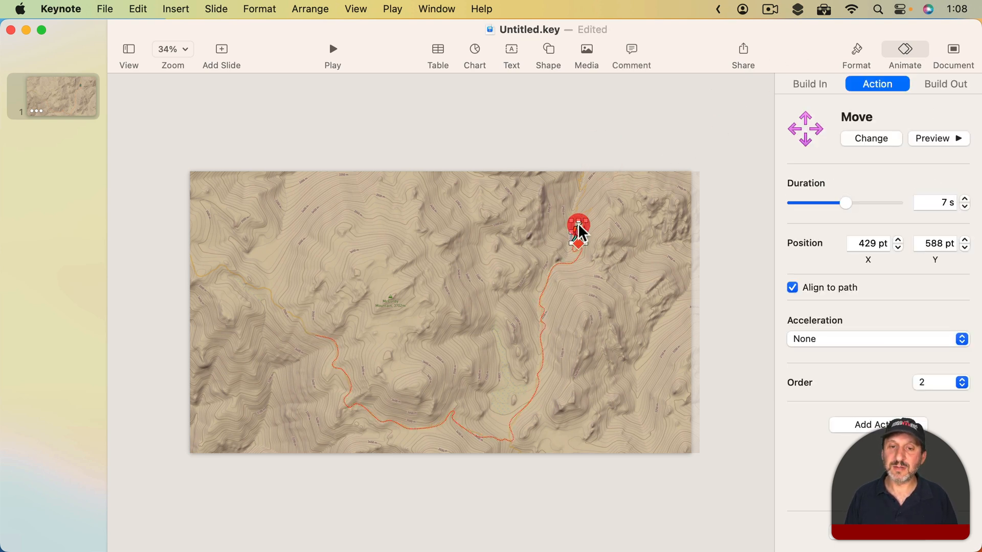
left_click(862, 55)
left_click(906, 83)
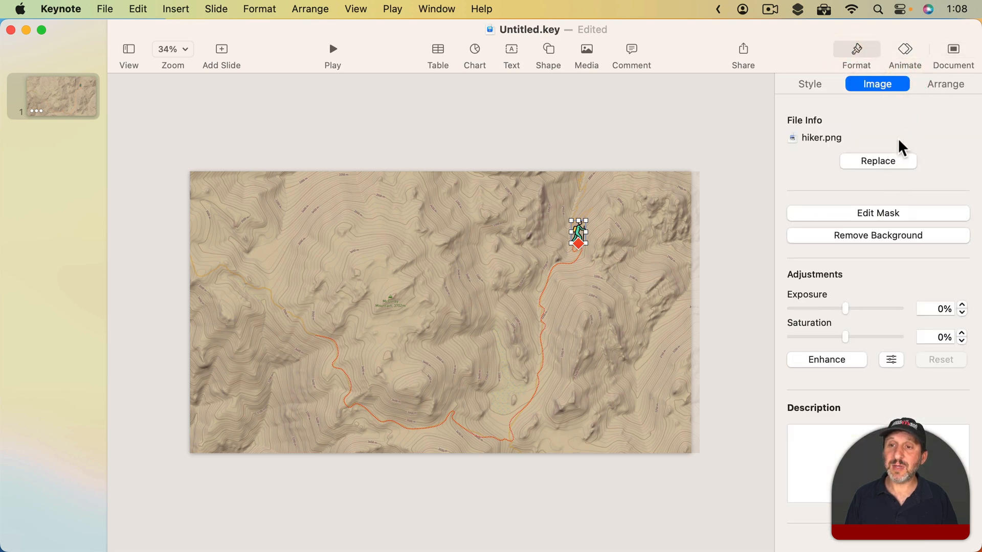
left_click(889, 161)
left_click(337, 208)
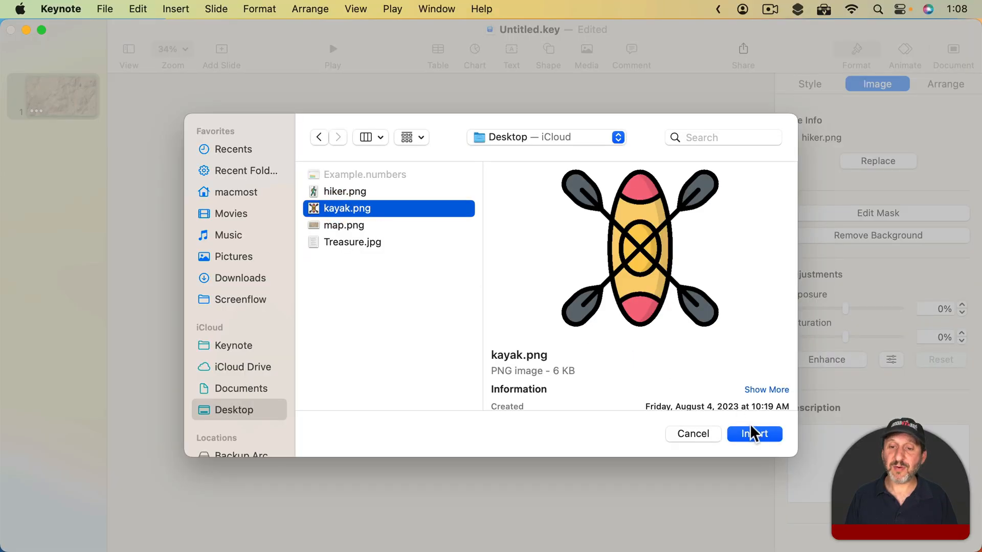
left_click(762, 433)
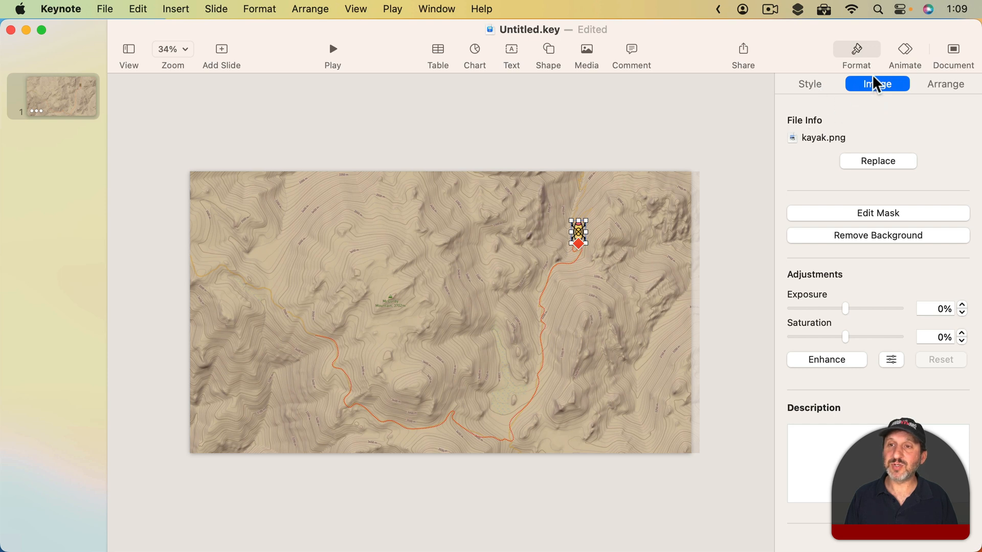
left_click(904, 49)
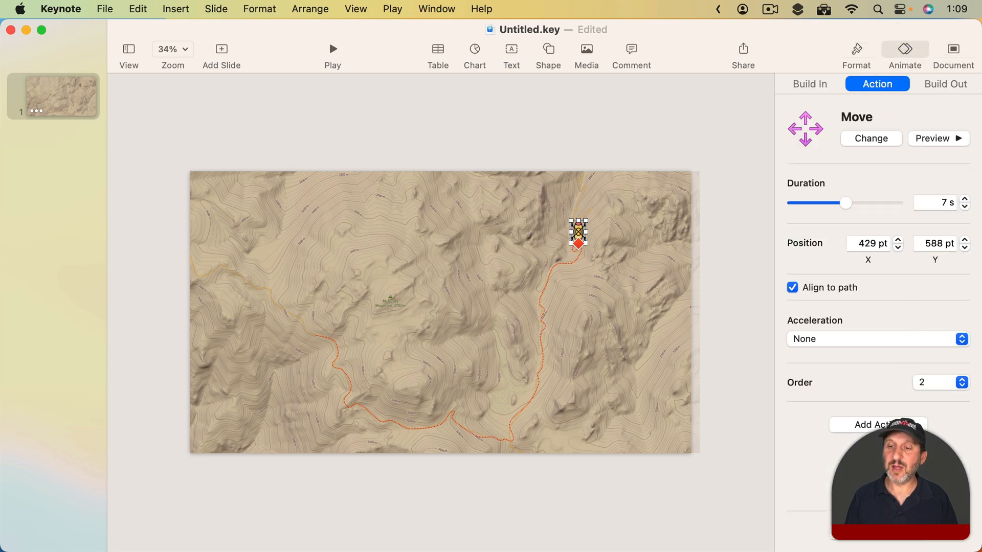
left_click(939, 138)
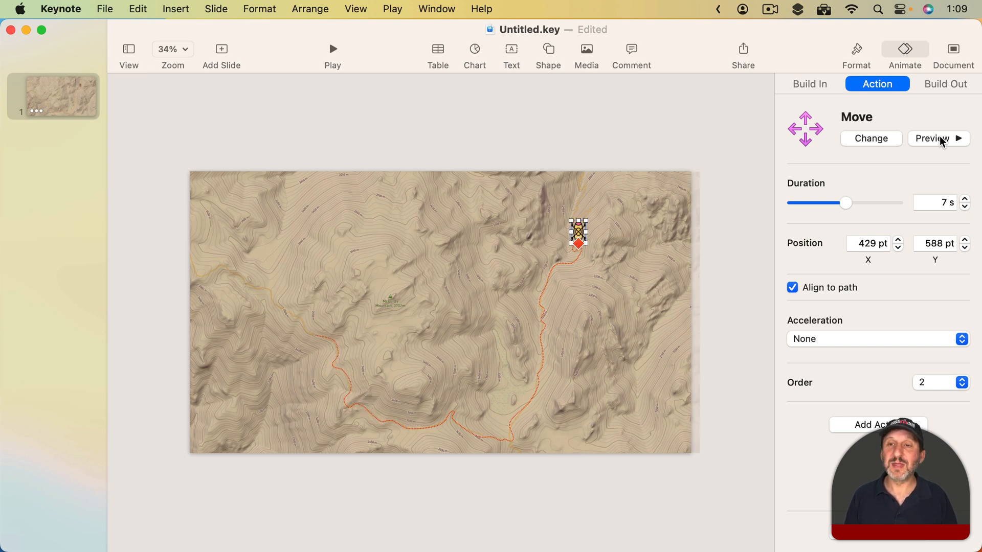
Step: Export the presentation as an HEVC movie without transparent backgrounds, saved to the Desktop as Untitled.mov
left_click(108, 8)
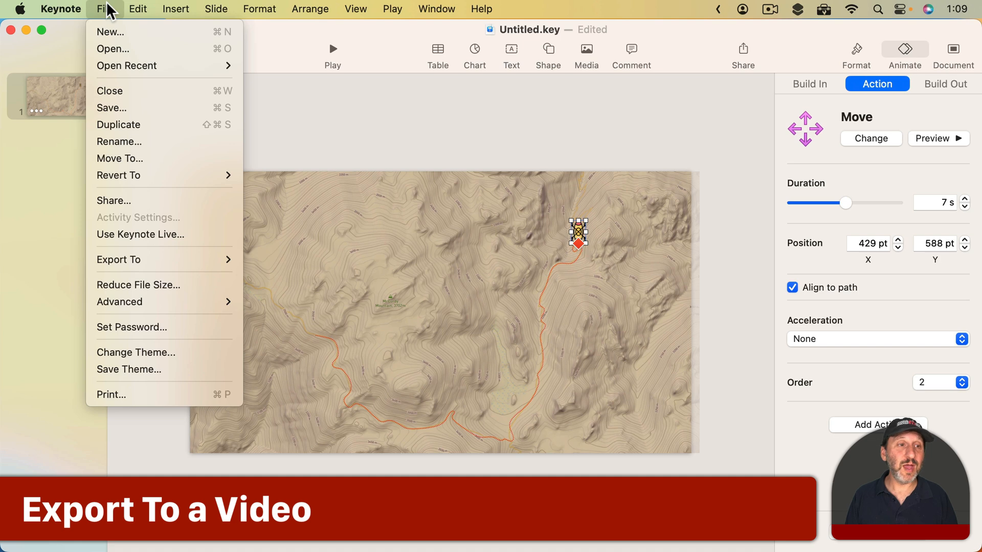
mouse_move(132, 260)
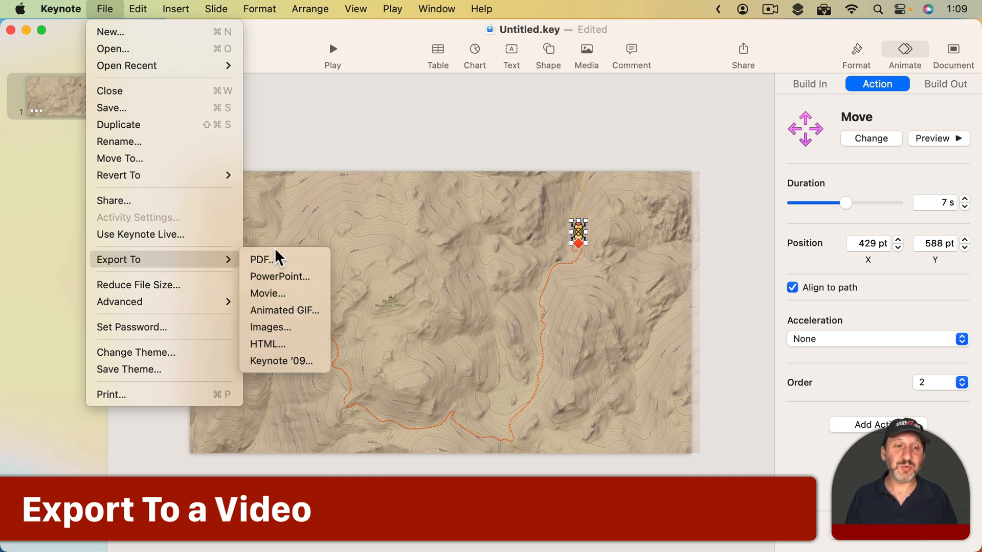
left_click(285, 292)
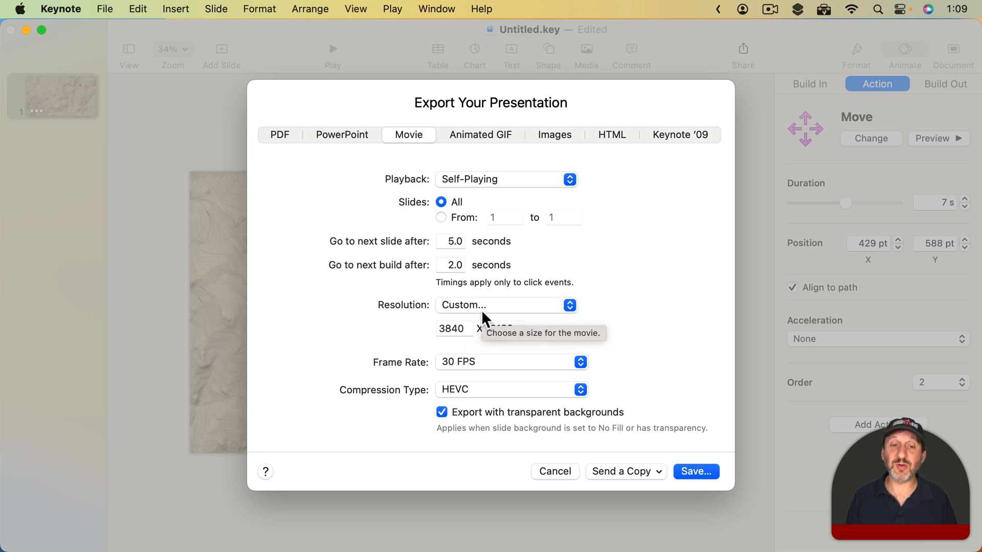
left_click(472, 389)
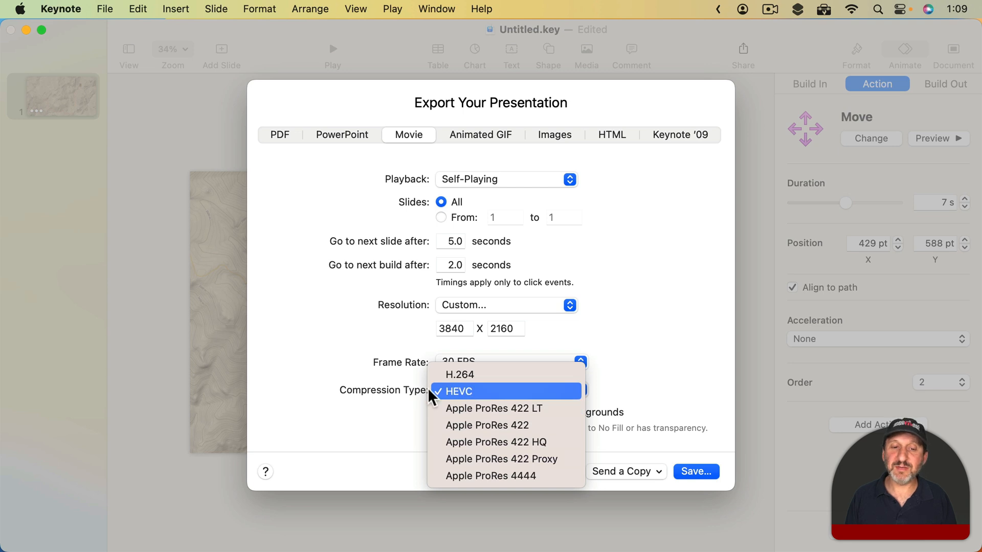
left_click(383, 382)
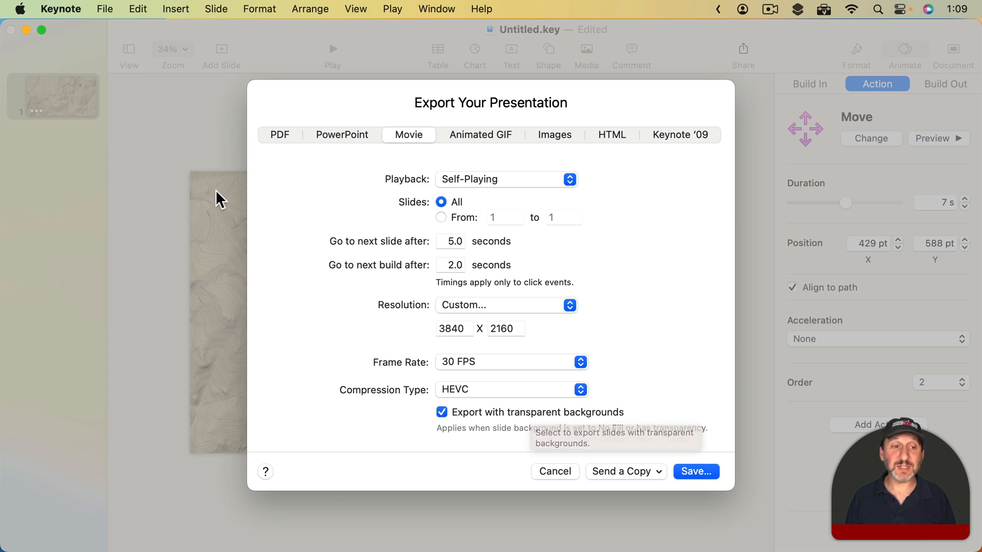
left_click(471, 412)
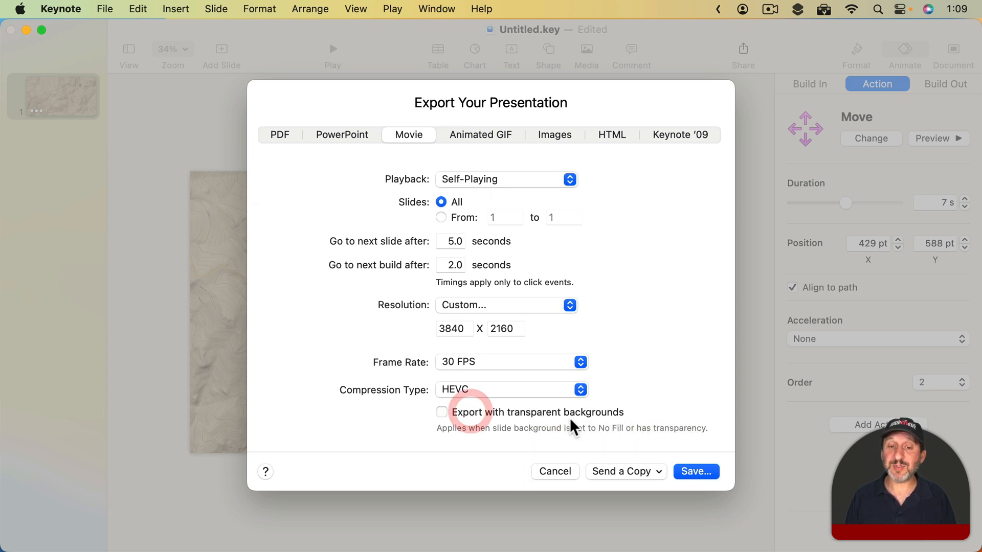
left_click(692, 471)
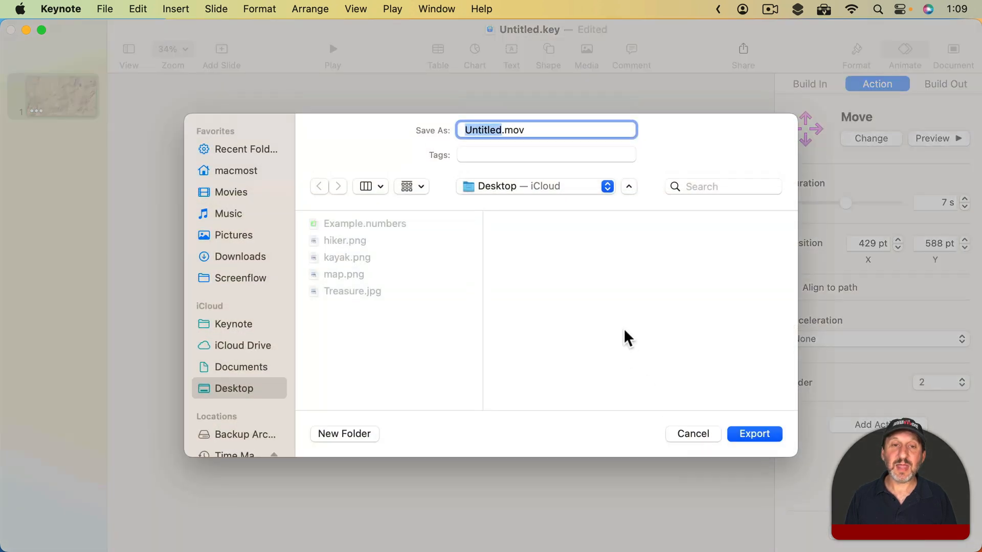
left_click(765, 432)
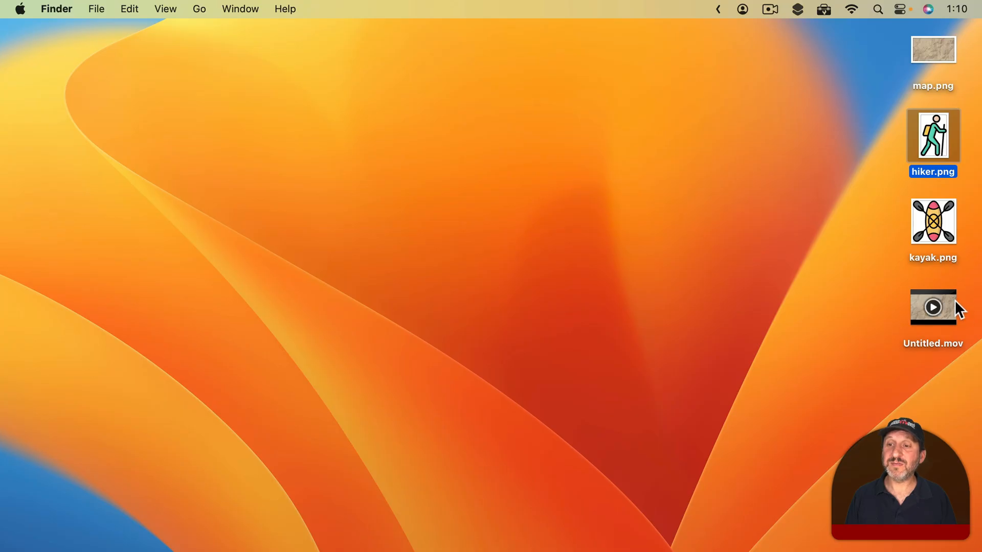
Step: Preview the exported Untitled.mov from the Finder desktop
left_click(956, 308)
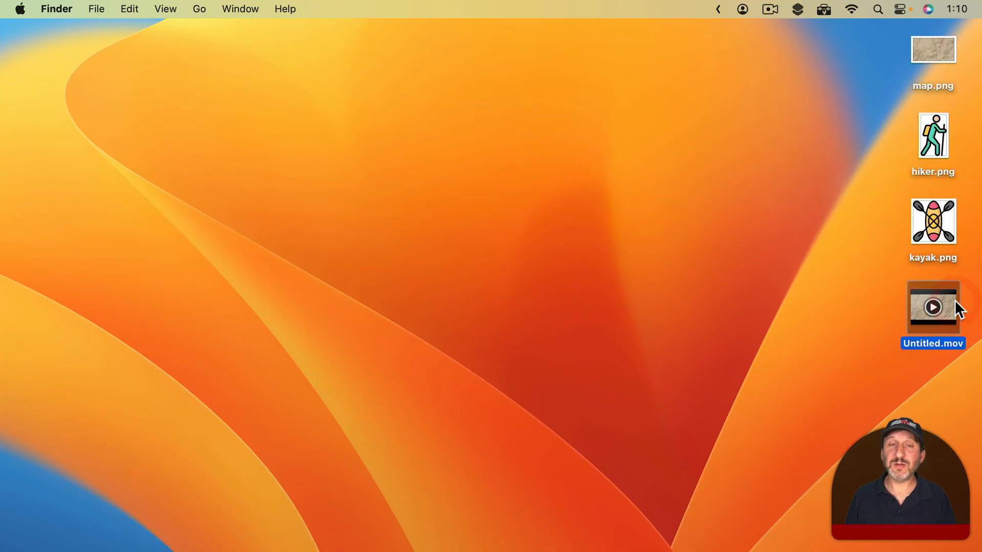
key("space")
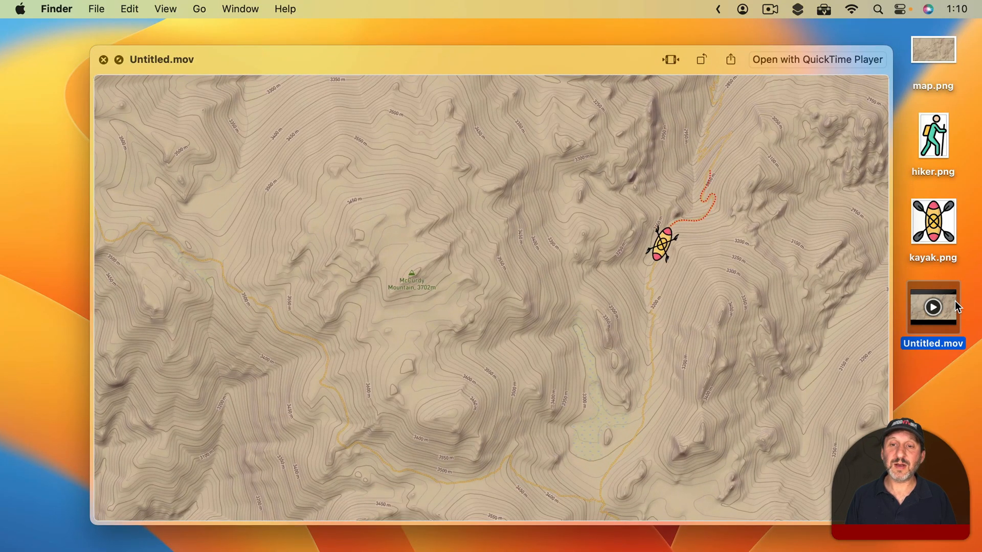